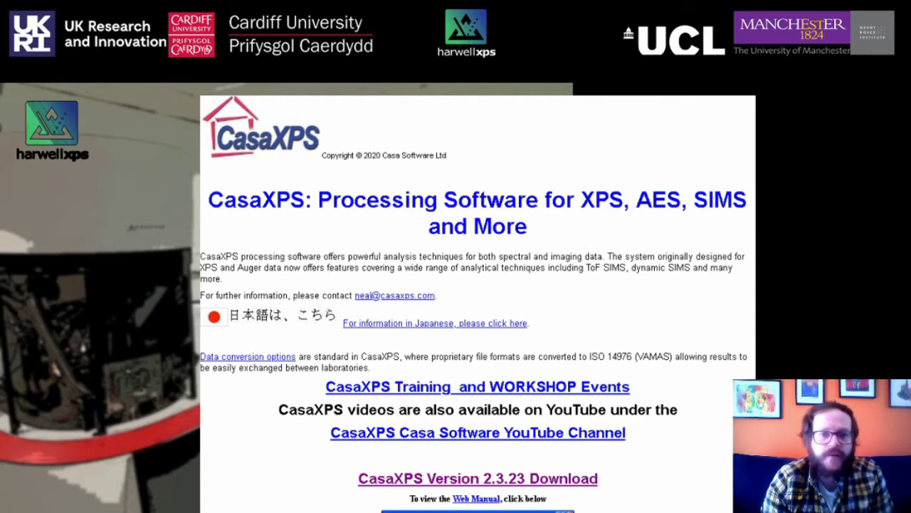
# Switch to File Explorer, look over the raw scan files in the Sample 1 folder, and go up to the XPS folder.
pyautogui.hotkey('alt', 'Tab')
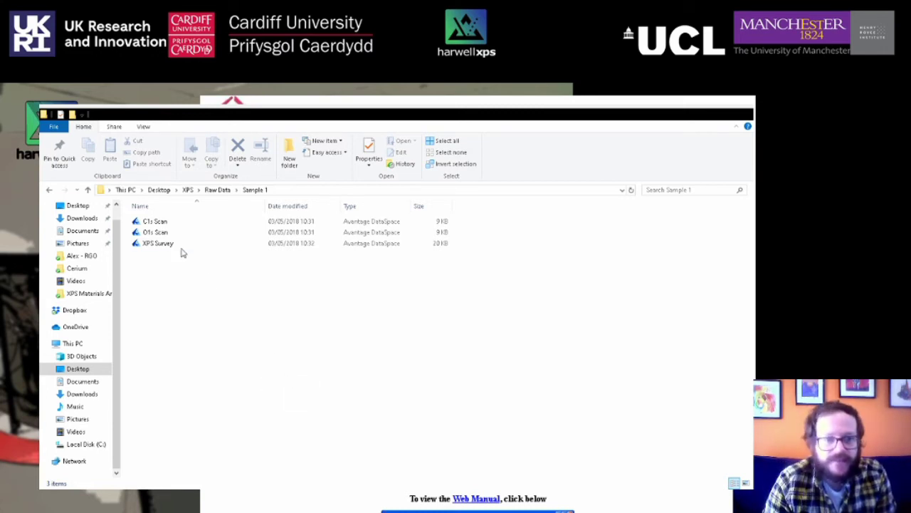
pyautogui.click(162, 231)
pyautogui.click(193, 223)
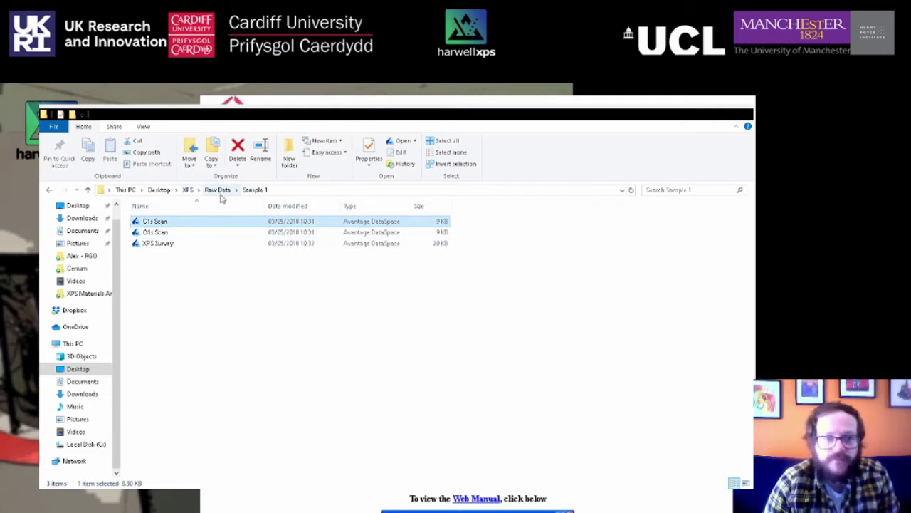
pyautogui.click(189, 193)
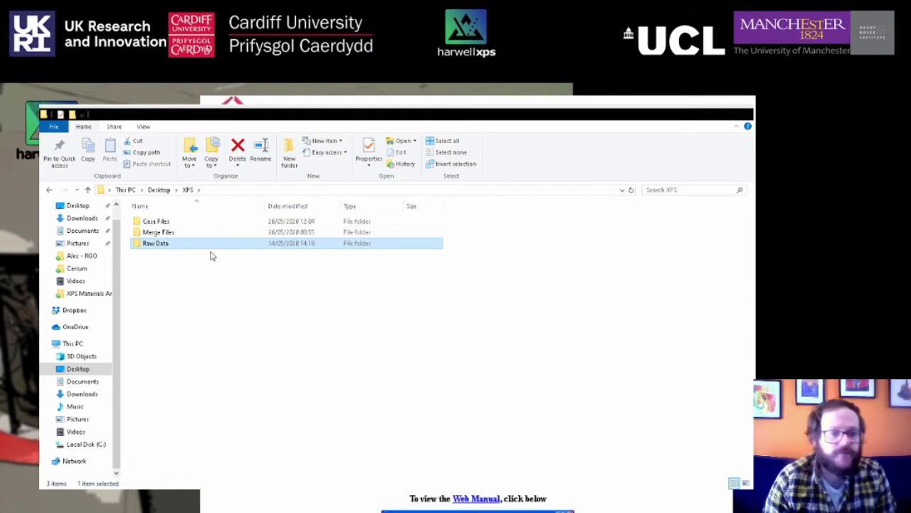
# Open the folder C:\Program Files (x86)\Thermo\Avantage\Bin.
pyautogui.click(89, 444)
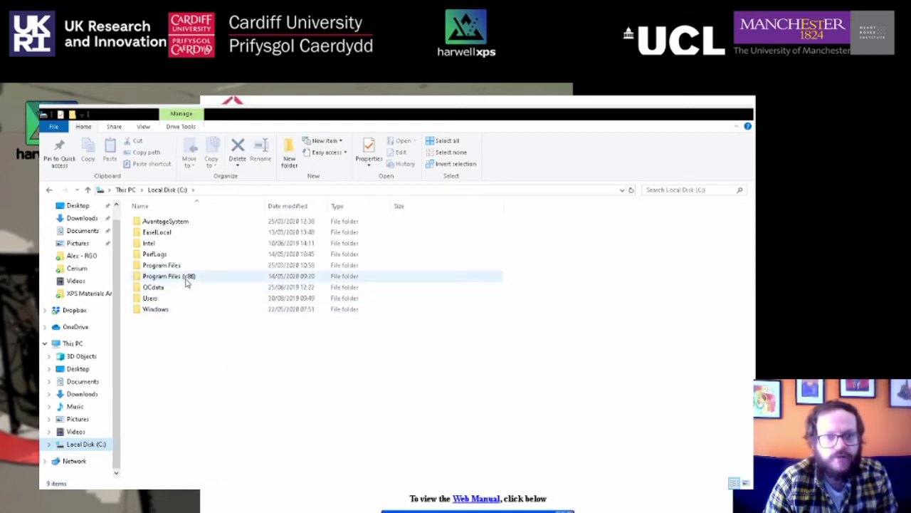
pyautogui.doubleClick(187, 276)
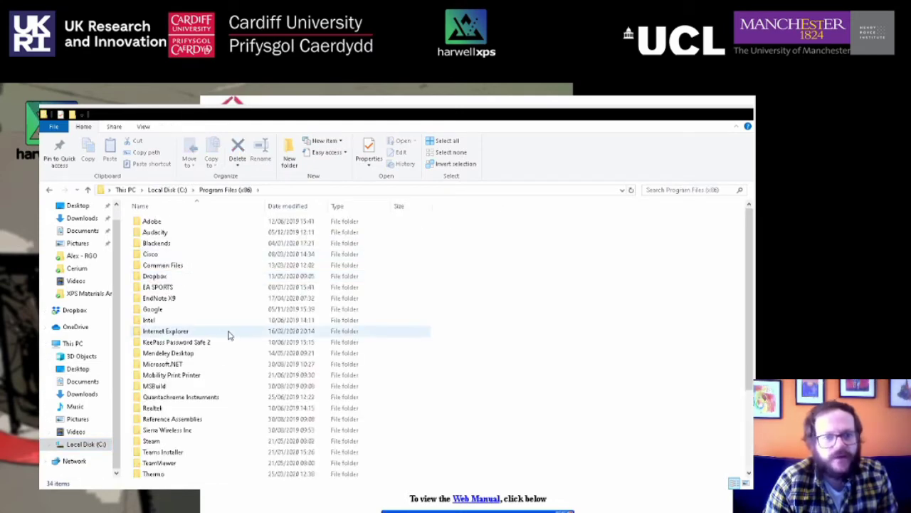
pyautogui.scroll(-3, 231, 349)
pyautogui.click(199, 362)
pyautogui.doubleClick(199, 362)
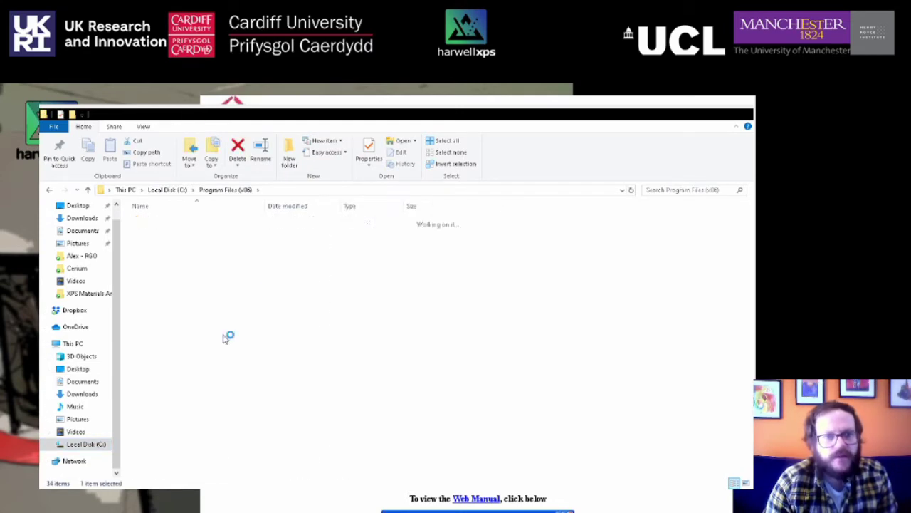
pyautogui.doubleClick(188, 223)
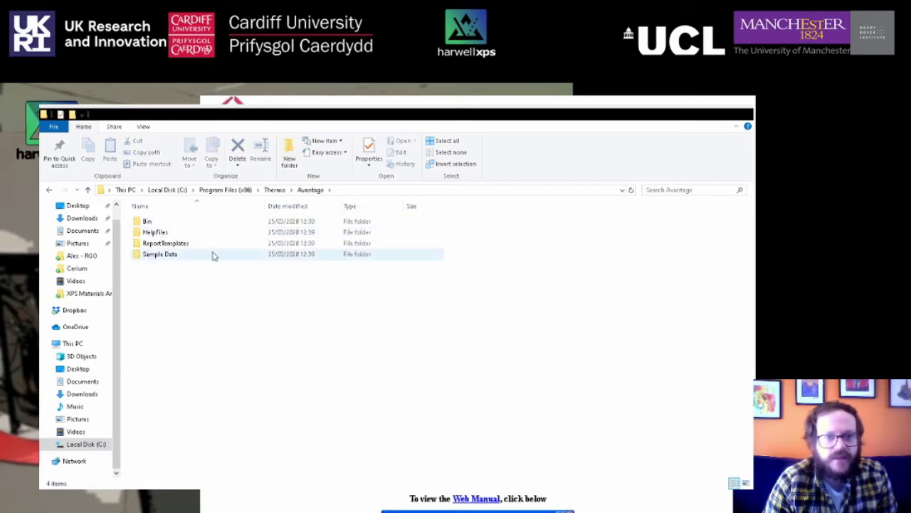
pyautogui.click(191, 223)
pyautogui.doubleClick(192, 226)
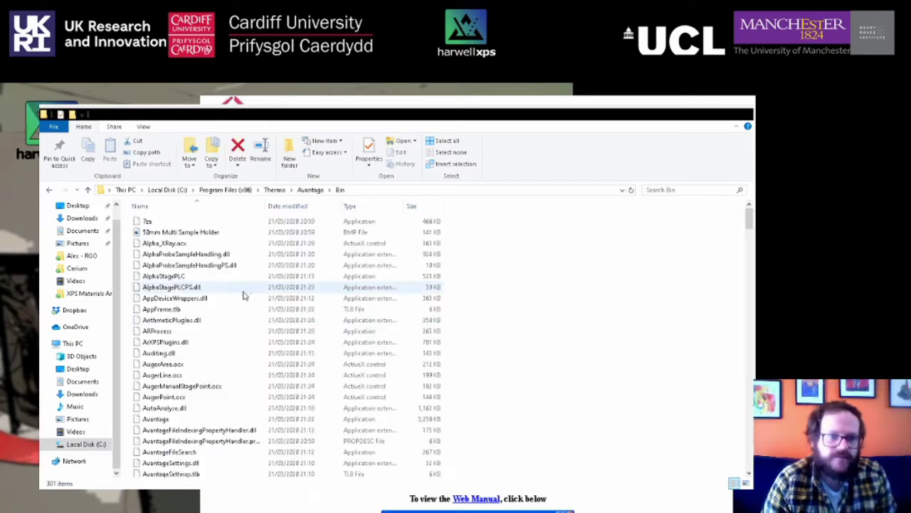
# Find the DataSpace_BatchDump application in the Bin folder and launch it.
pyautogui.scroll(-4, 260, 329)
pyautogui.scroll(-7, 262, 332)
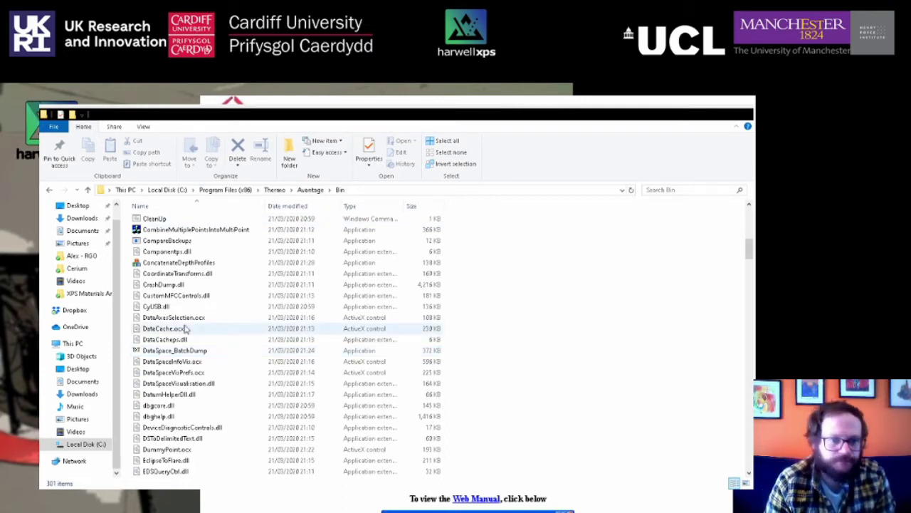
pyautogui.doubleClick(192, 353)
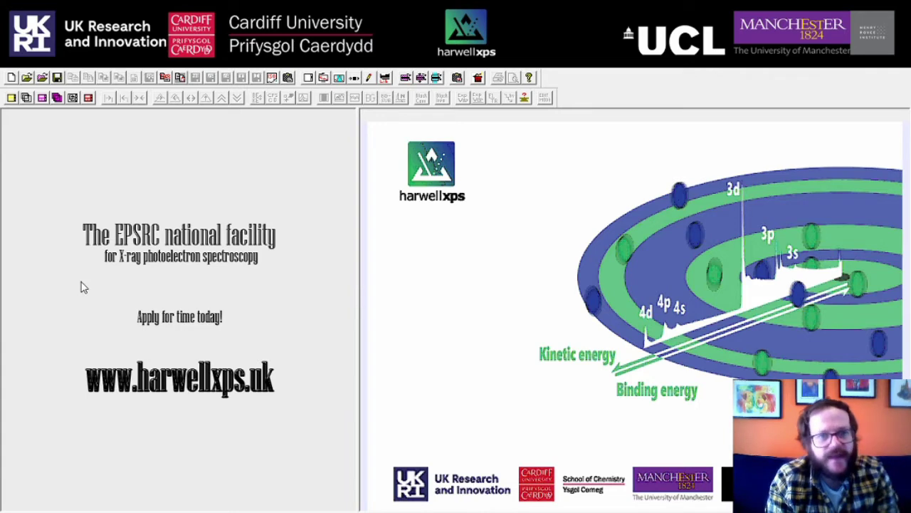
# In CasaXPS, convert the exported scans in the XPS Casa Files folder into a dataset using the file name Dataset 1.mvg.
pyautogui.click(88, 99)
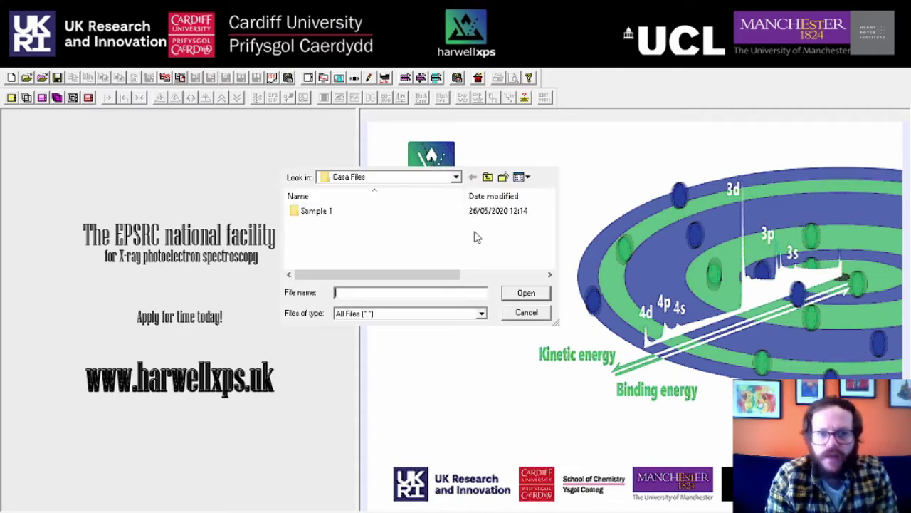
pyautogui.click(488, 177)
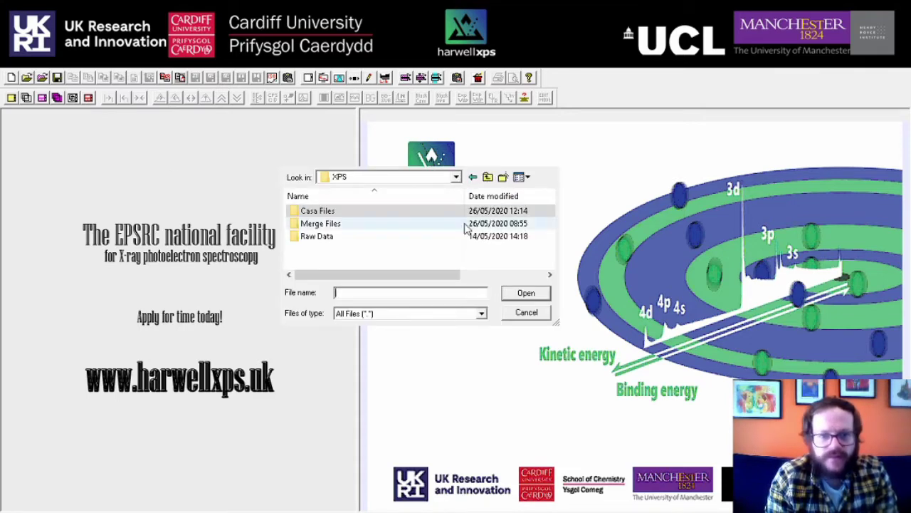
pyautogui.click(333, 214)
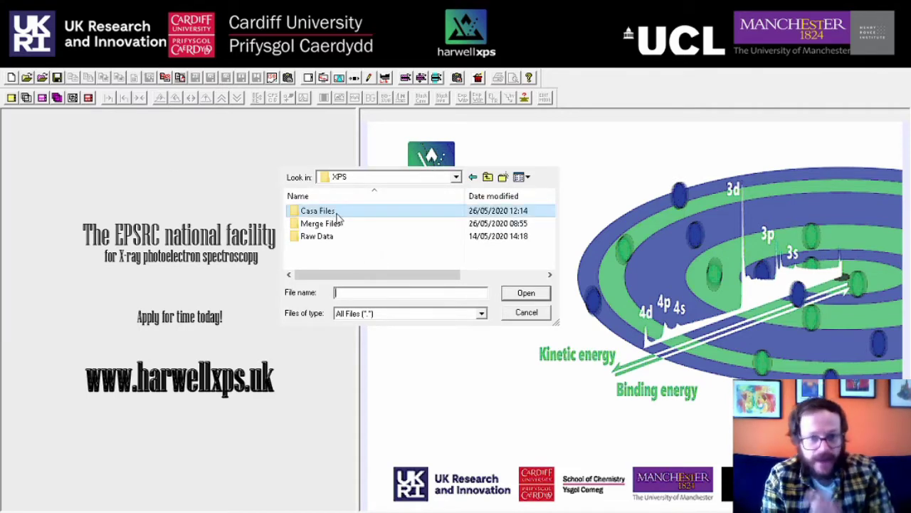
pyautogui.doubleClick(332, 212)
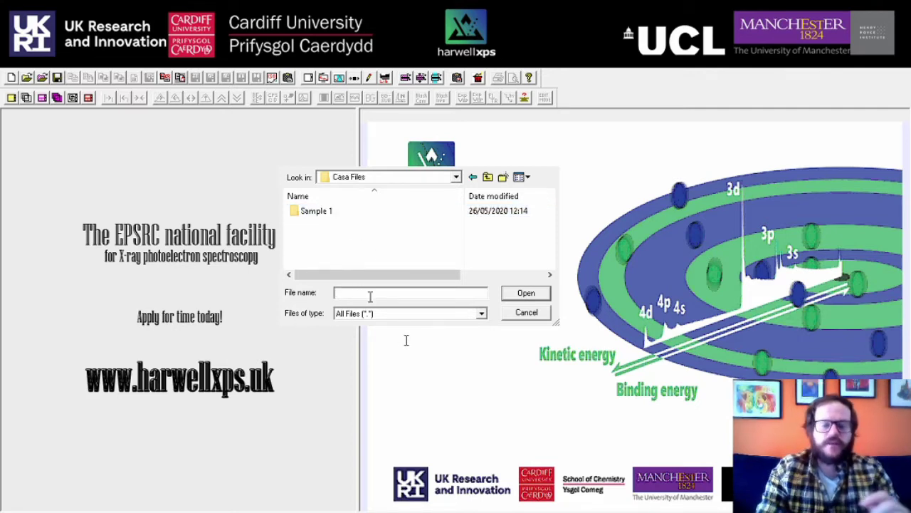
pyautogui.write('Dat')
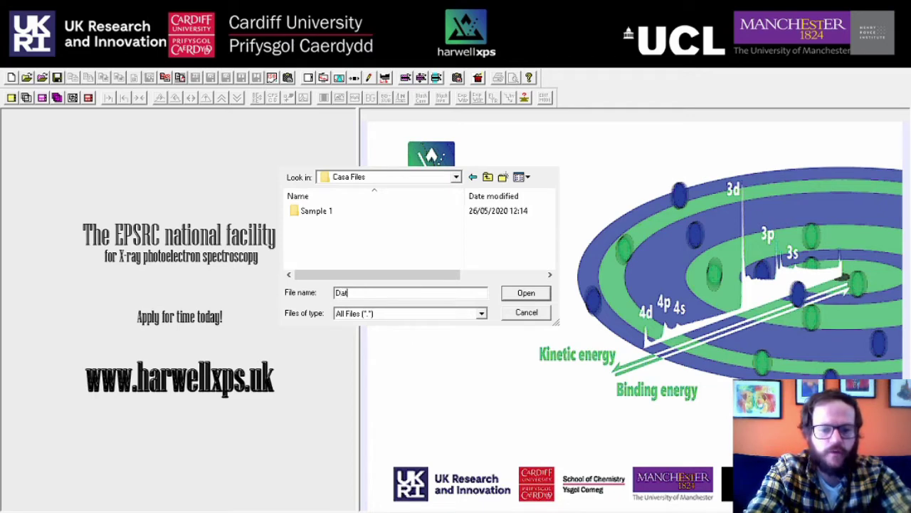
pyautogui.write('aset 1 ')
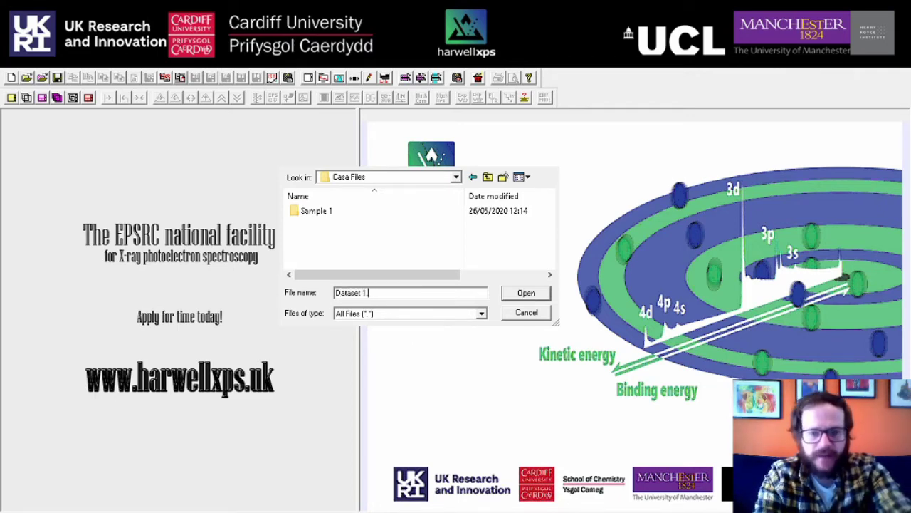
pyautogui.write('mvg')
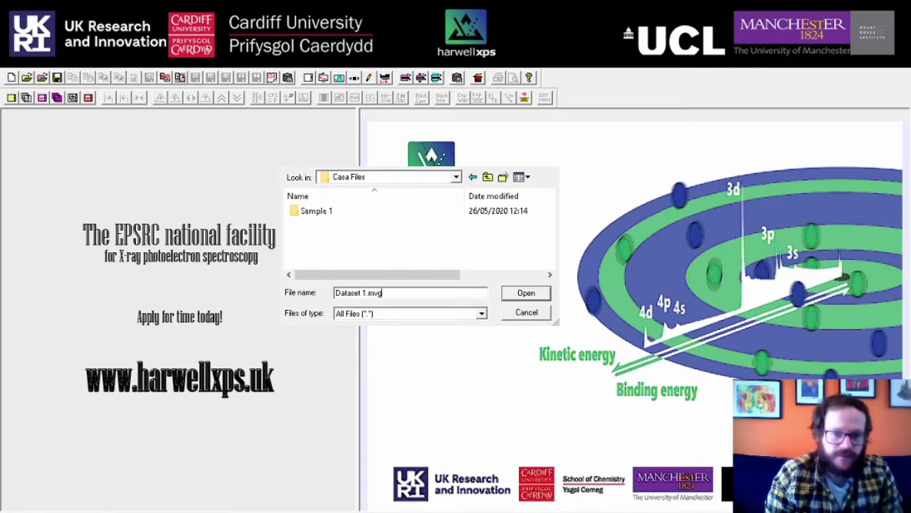
pyautogui.click(518, 295)
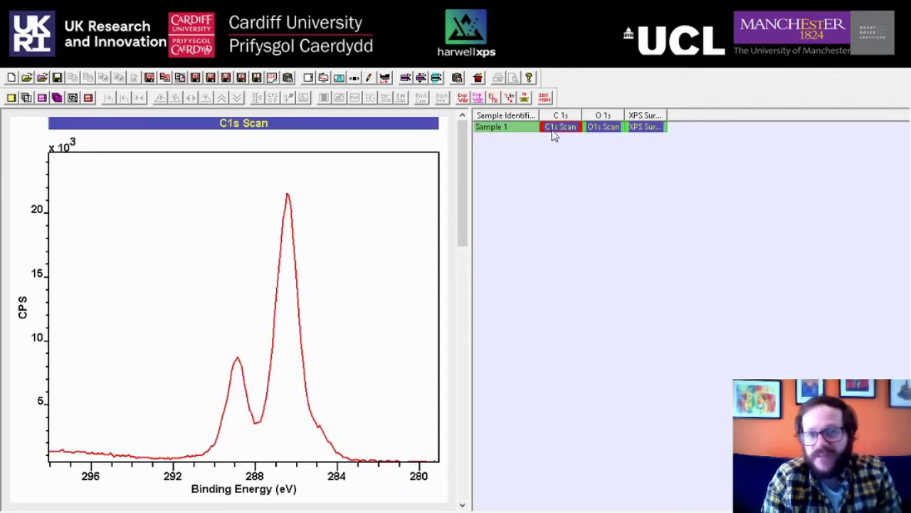
# Step through the Sample 1 spectra from C1s Scan to XPS Survey and return to C1s Scan.
pyautogui.click(556, 135)
pyautogui.press('Right')
pyautogui.press('Right')
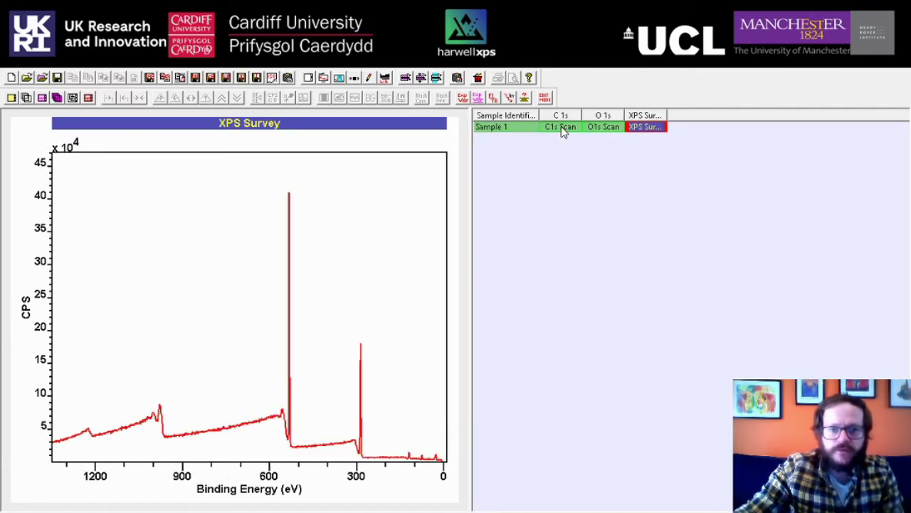
pyautogui.press('Left')
pyautogui.press('Left')
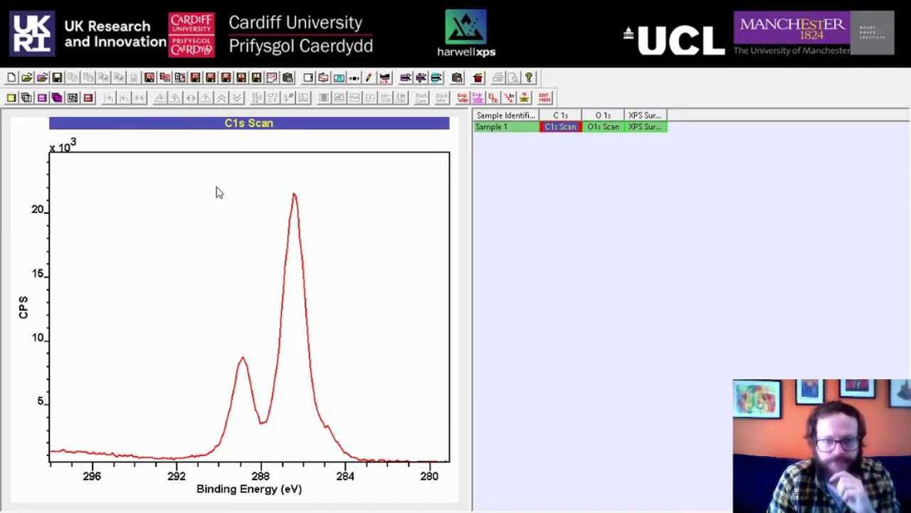
# Open Display Example 1, Display Example 1B, and Display Example 1C and 1D together from the Merge Files folder.
pyautogui.hotkey('ctrl', 'o')
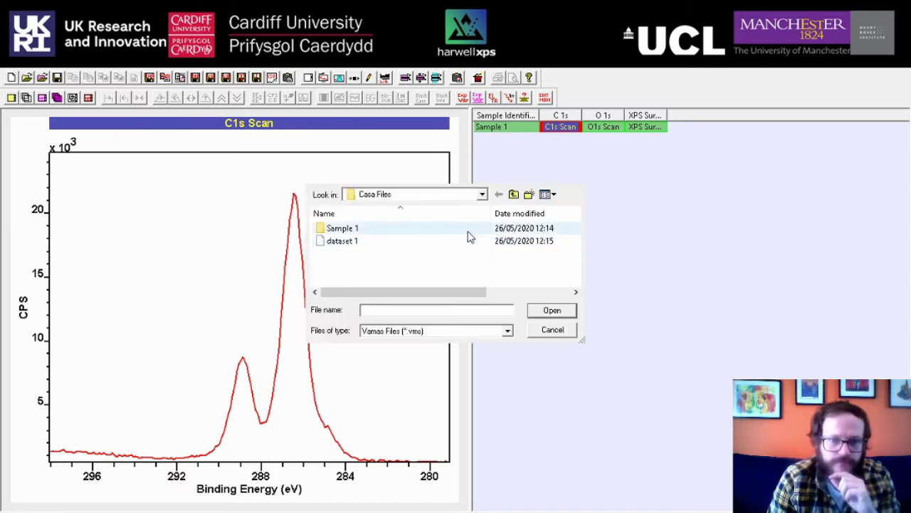
pyautogui.click(513, 196)
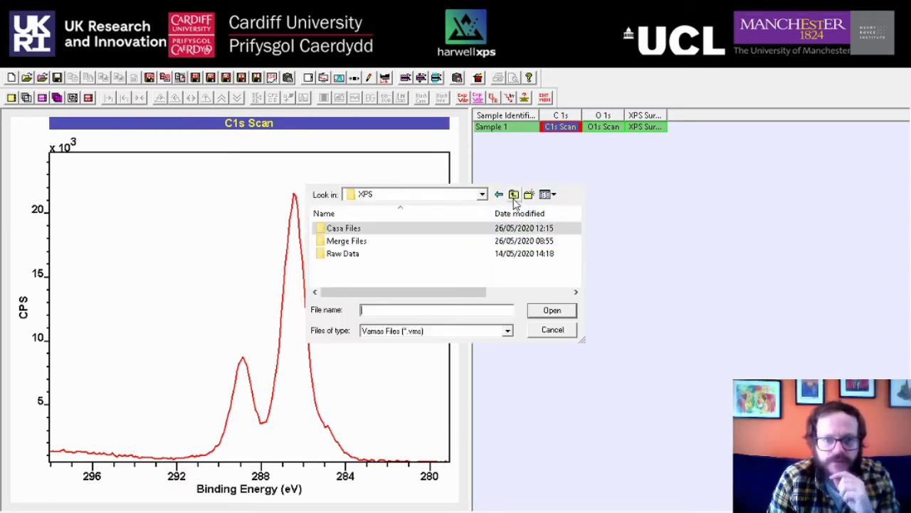
pyautogui.doubleClick(370, 244)
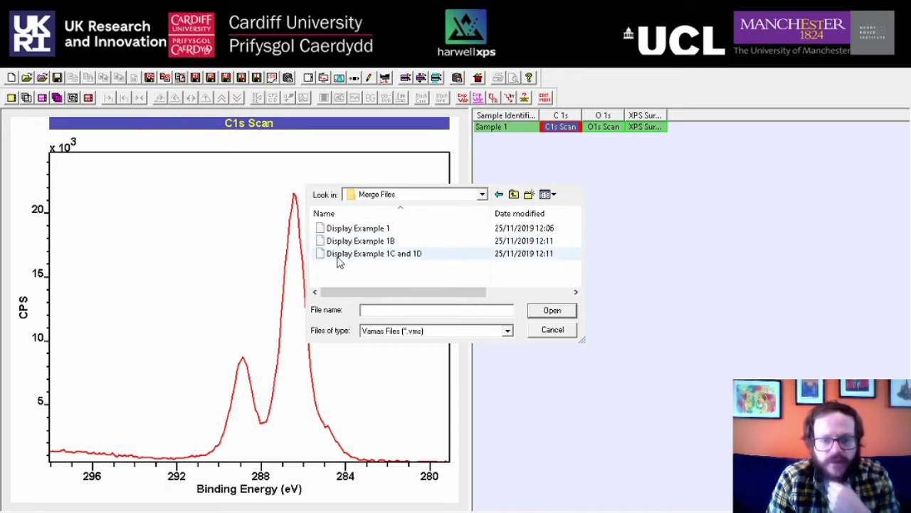
pyautogui.moveTo(410, 272); pyautogui.dragTo(327, 231)
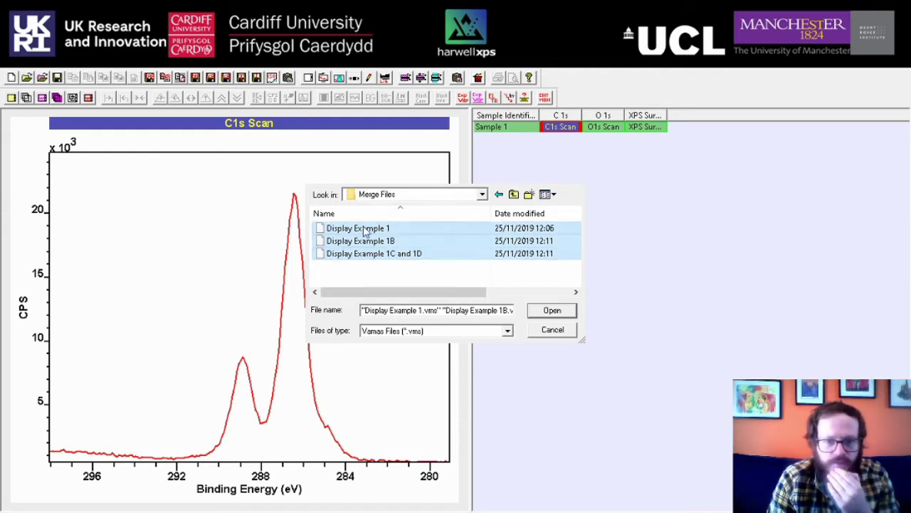
pyautogui.click(553, 311)
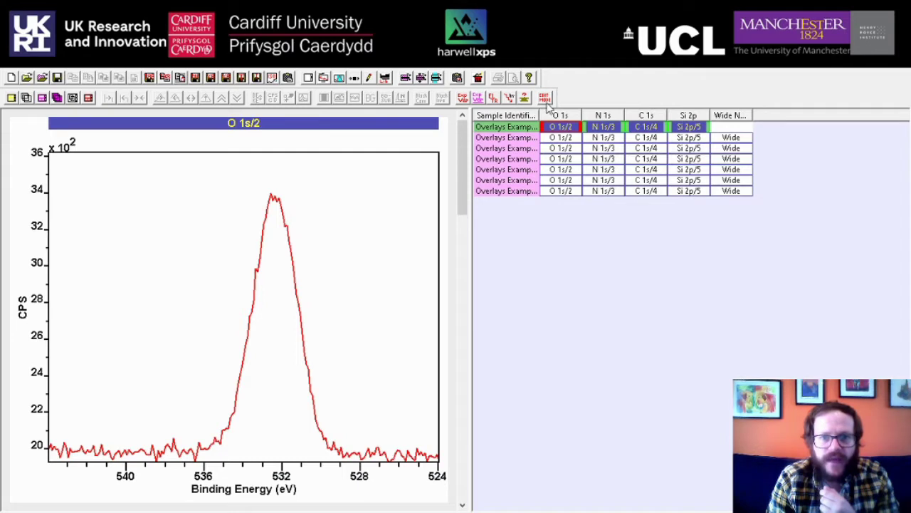
# Switch the row labels to Data Set and back to Sample Identifier, widening the identifier column to show the full names.
pyautogui.moveTo(538, 115); pyautogui.dragTo(587, 116)
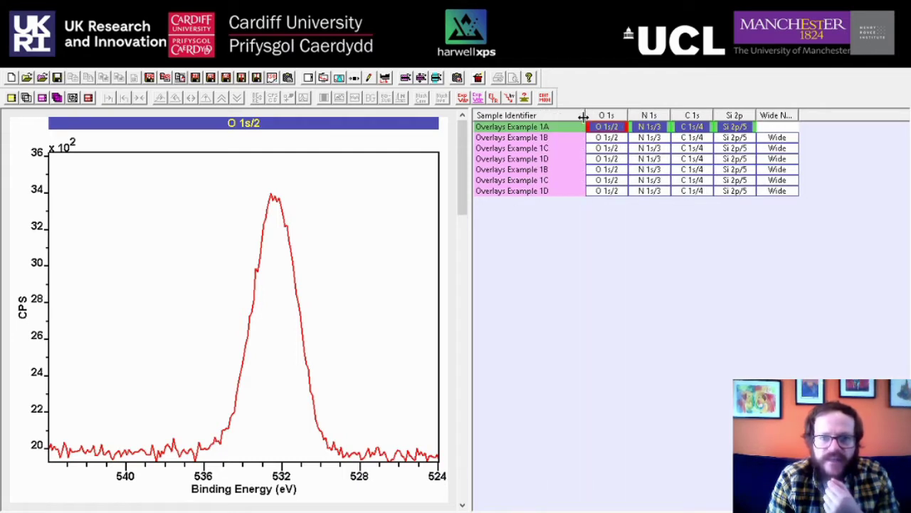
pyautogui.click(546, 98)
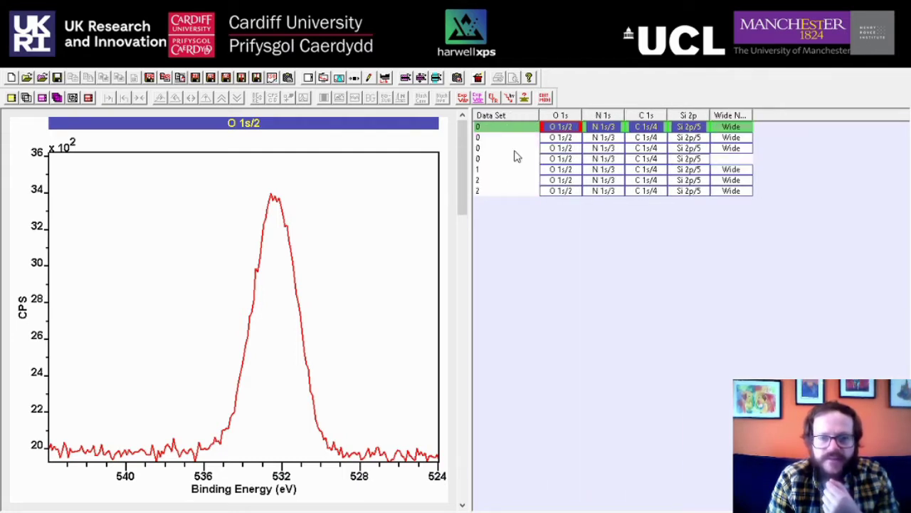
pyautogui.click(545, 98)
pyautogui.moveTo(539, 116); pyautogui.dragTo(597, 116)
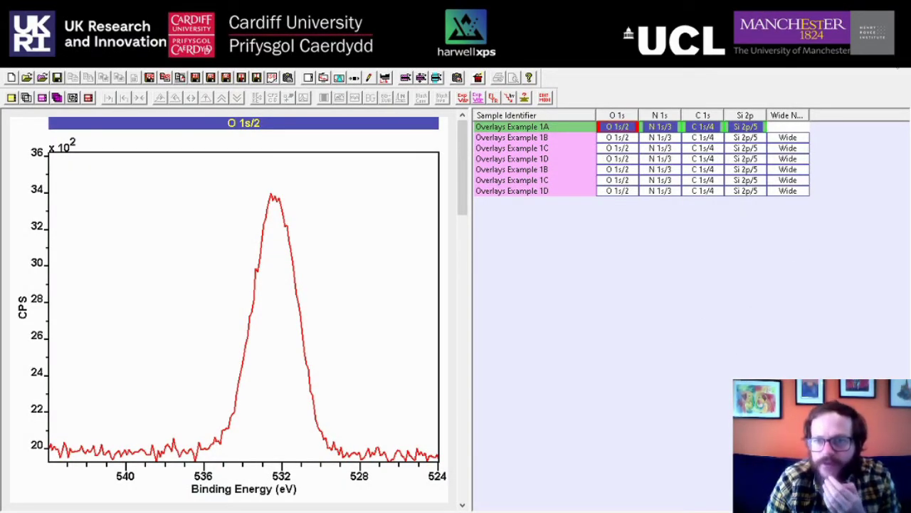
# Restore the maximised document windows and arrange dataset 1 and CasaXP3 so that both spectra lists are accessible.
pyautogui.click(897, 70)
pyautogui.moveTo(654, 251); pyautogui.dragTo(654, 251)
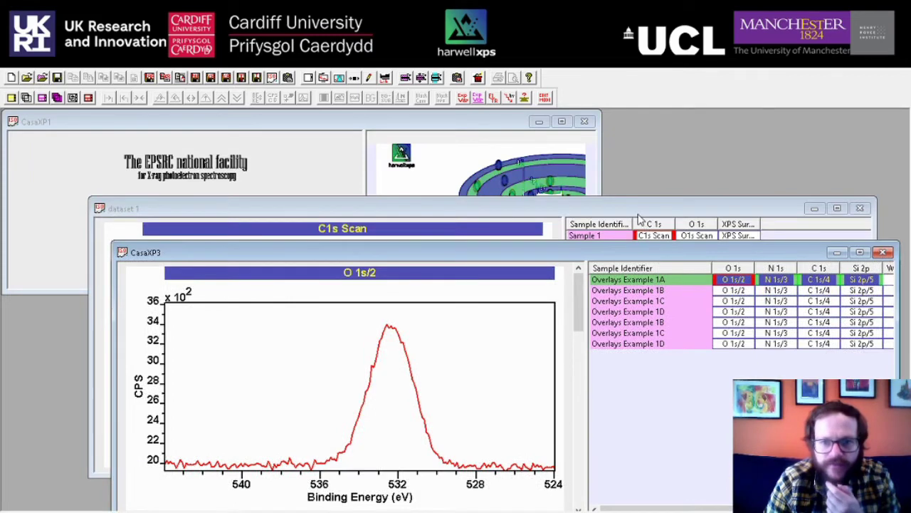
pyautogui.moveTo(641, 217); pyautogui.dragTo(572, 156)
pyautogui.click(819, 363)
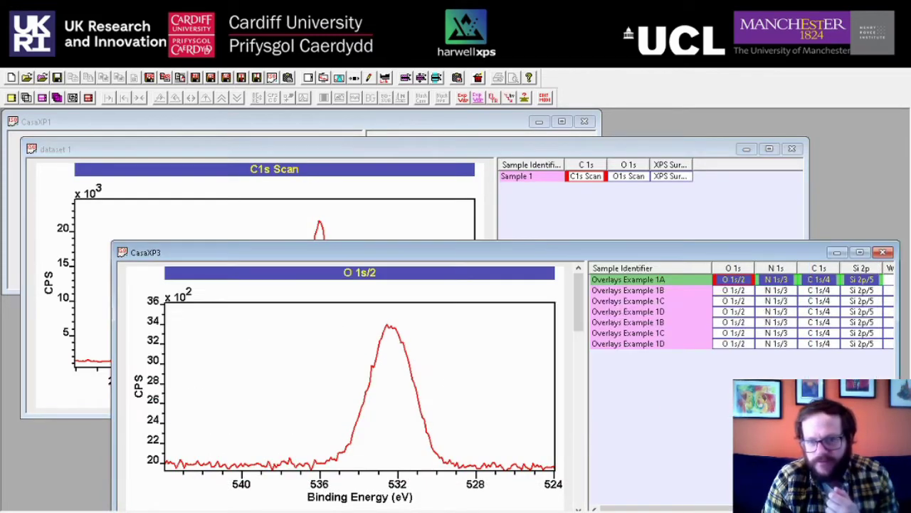
pyautogui.moveTo(707, 241); pyautogui.dragTo(698, 221)
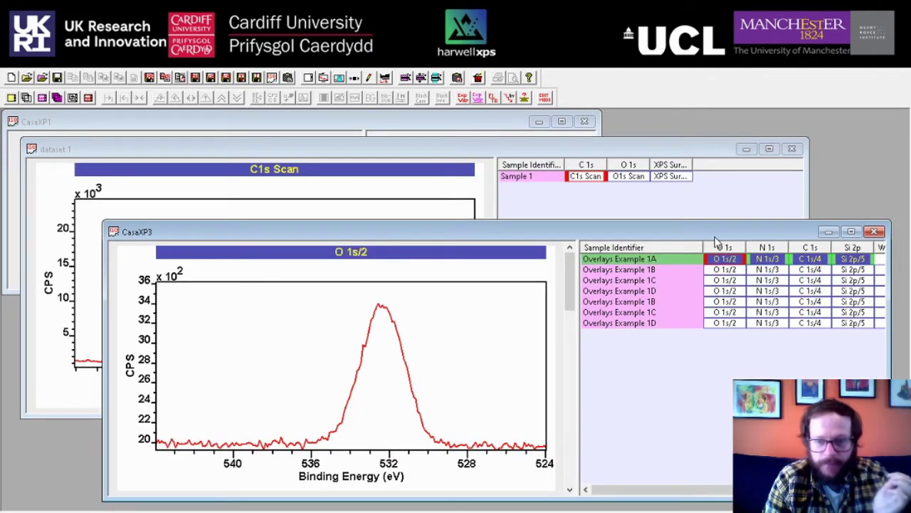
# Copy the Sample 1 row from the dataset 1 window into the CasaXP3 file and maximise the CasaXP3 window.
pyautogui.click(666, 197)
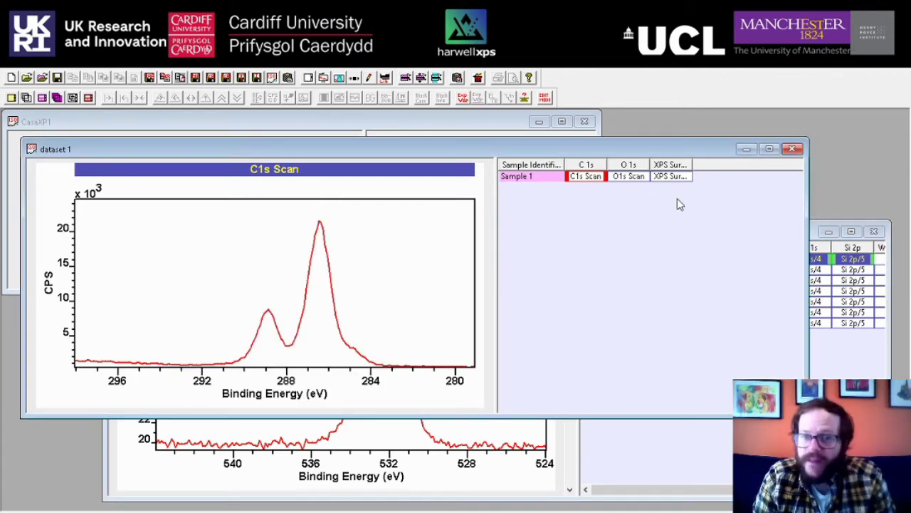
pyautogui.click(530, 181)
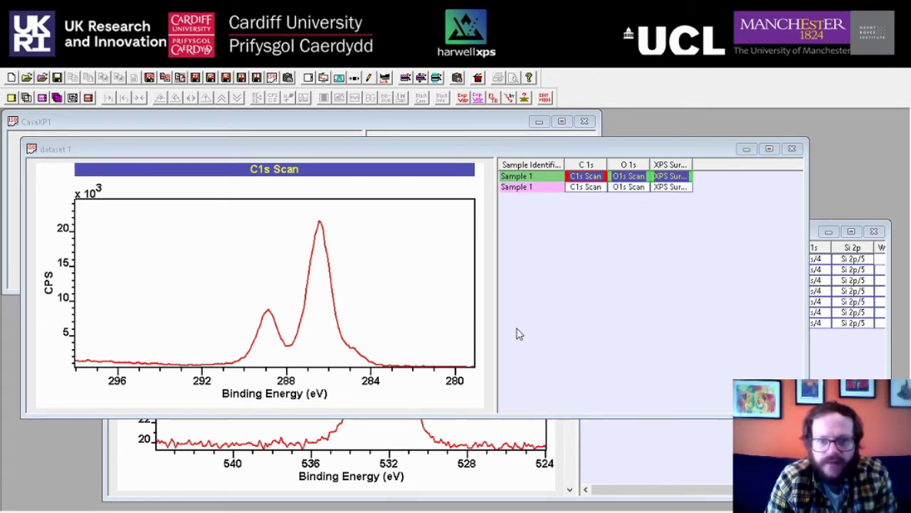
pyautogui.click(832, 371)
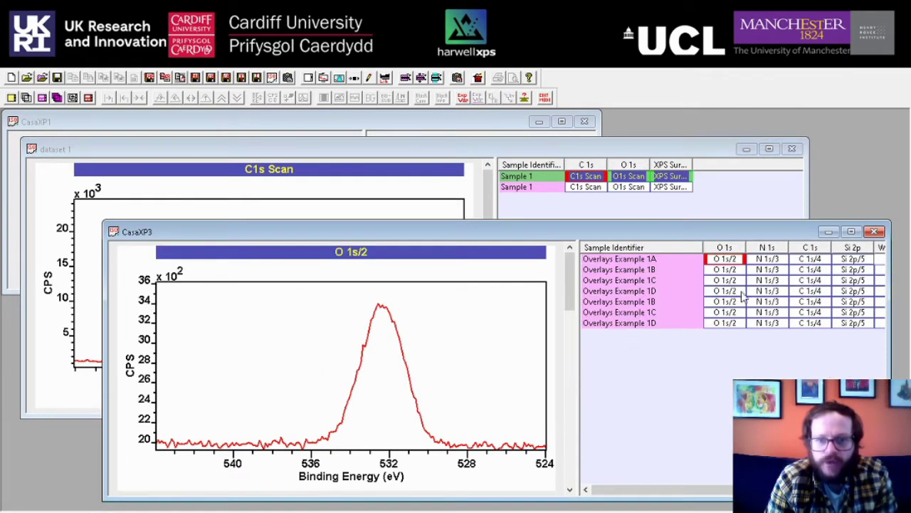
pyautogui.click(851, 232)
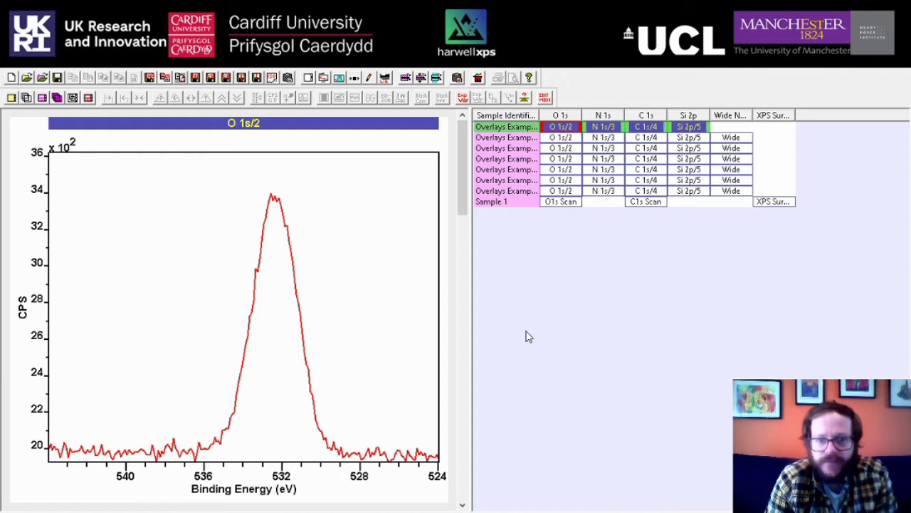
# Display Sample 1's C1s Scan, and overlay the C 1s spectra of all samples in one plot.
pyautogui.click(561, 202)
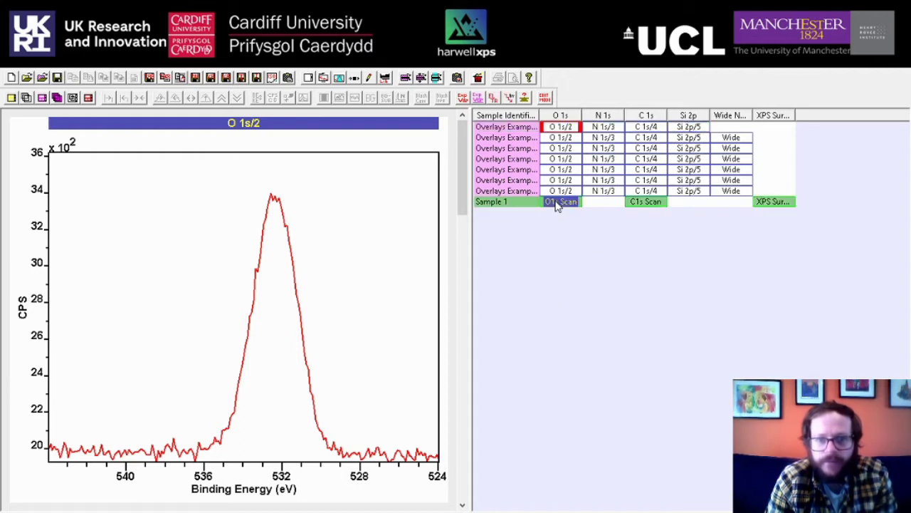
pyautogui.click(648, 203)
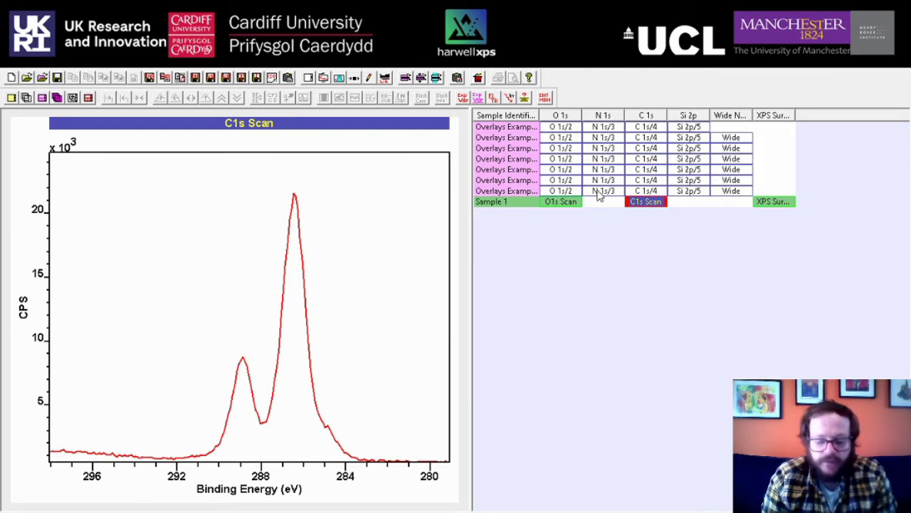
pyautogui.click(688, 116)
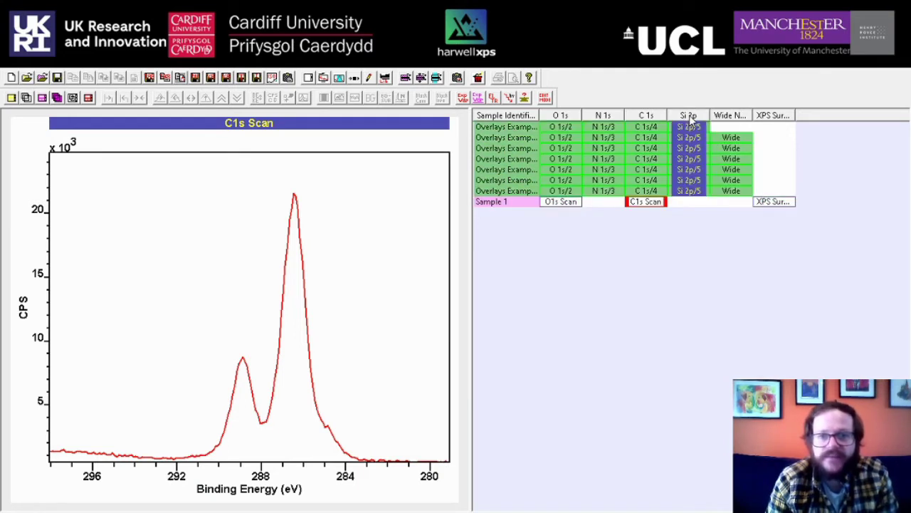
pyautogui.click(648, 115)
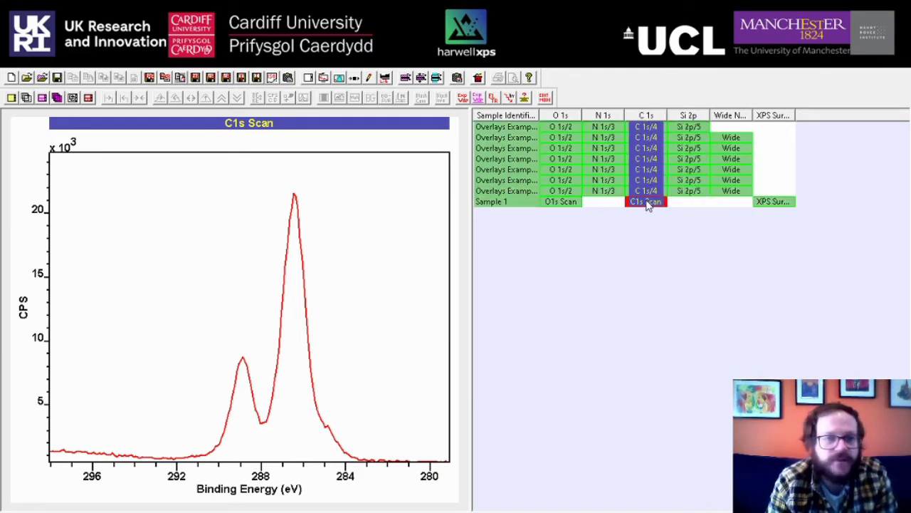
pyautogui.click(26, 99)
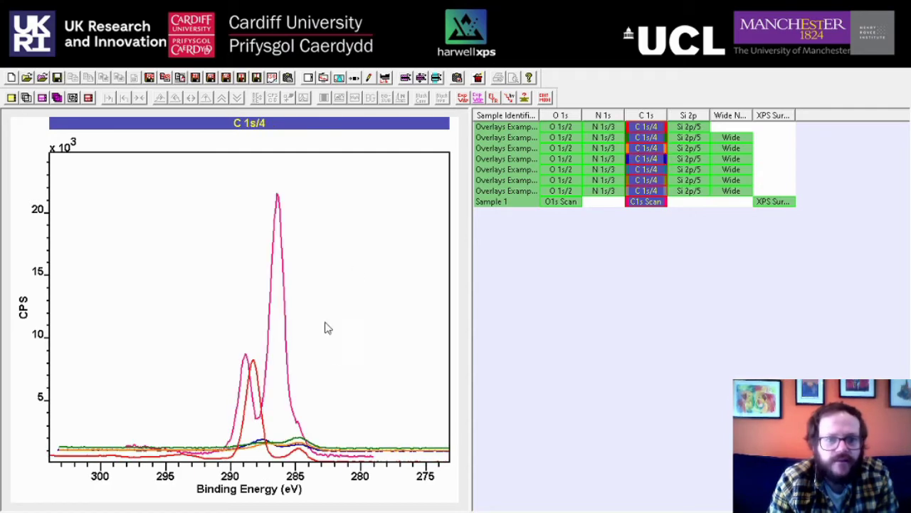
# Show the first sample's Si 2p spectrum and select the Si 2p, Wide and C 1s spectra column by column.
pyautogui.click(647, 128)
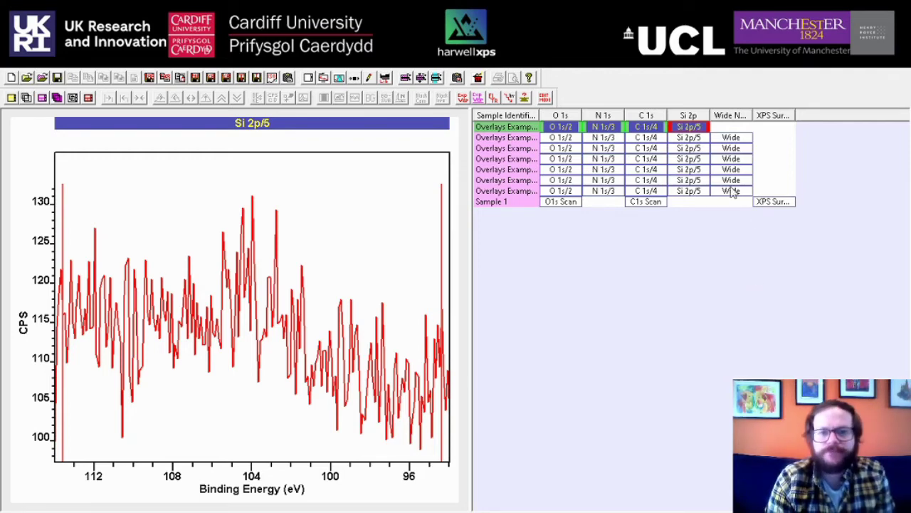
pyautogui.click(688, 117)
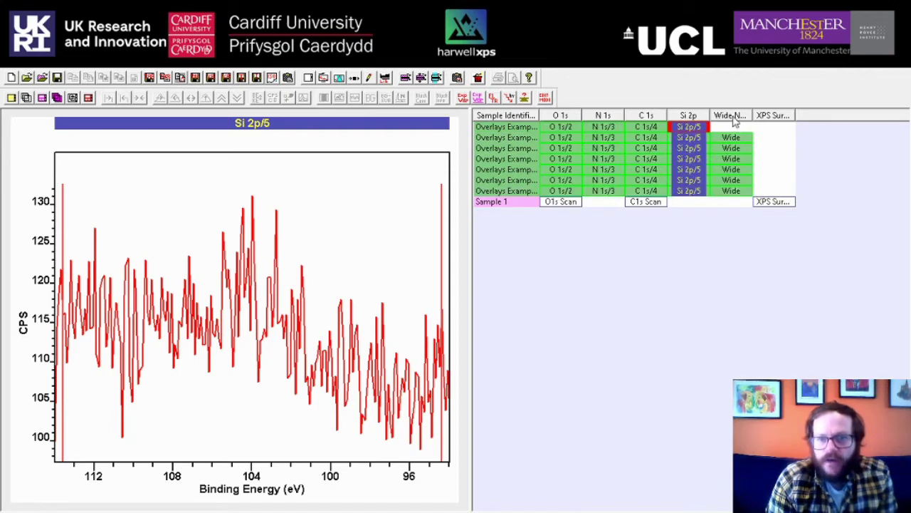
pyautogui.click(735, 117)
pyautogui.click(767, 118)
pyautogui.click(737, 117)
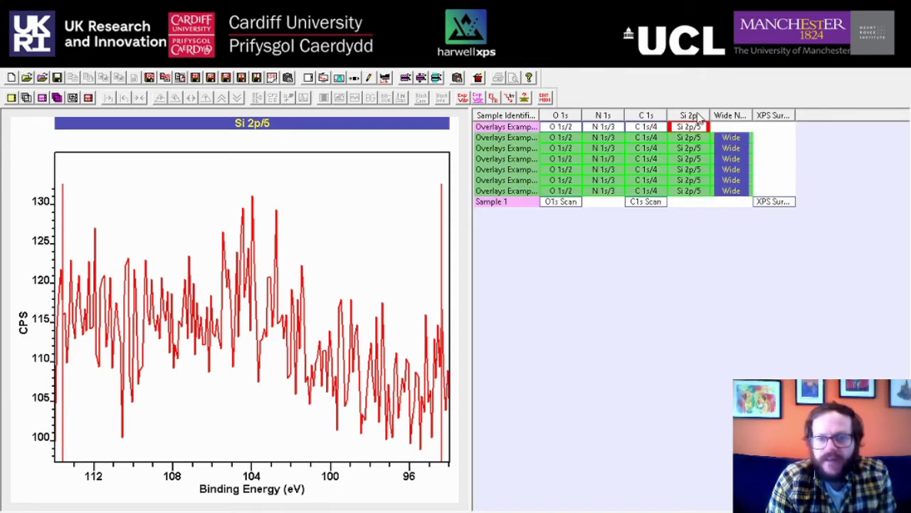
pyautogui.click(699, 118)
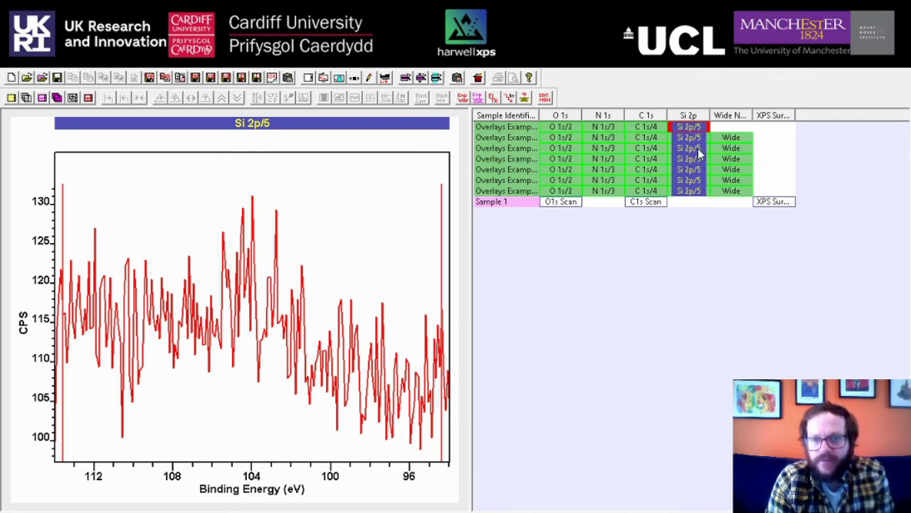
pyautogui.click(646, 118)
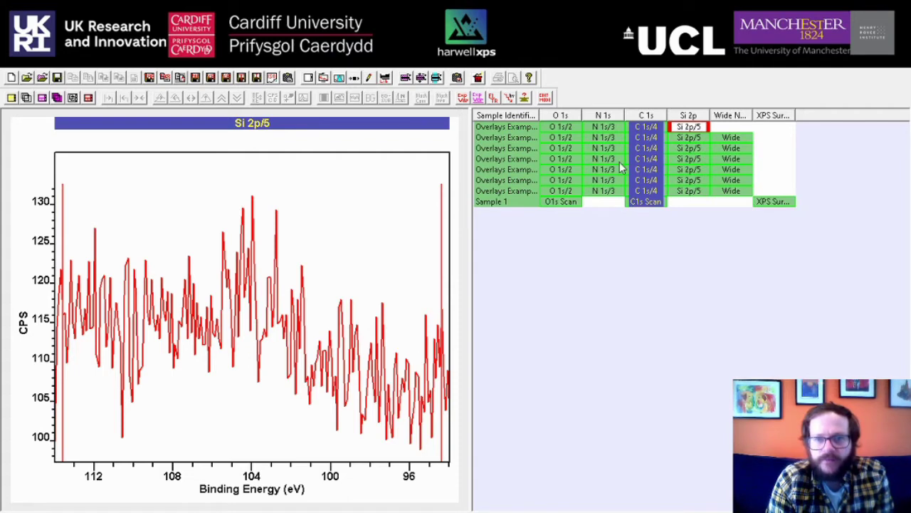
# Select all spectra of the first, second and third sample, one row at a time.
pyautogui.click(507, 128)
pyautogui.click(506, 139)
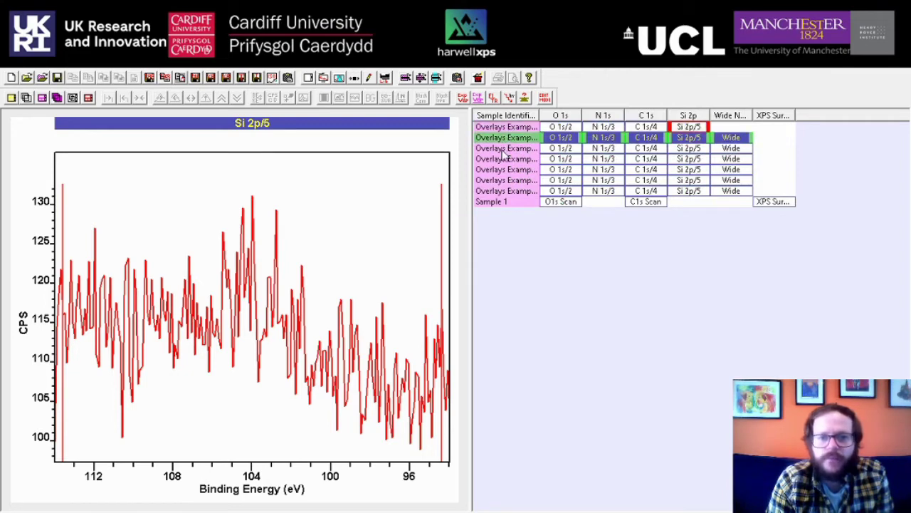
pyautogui.click(504, 151)
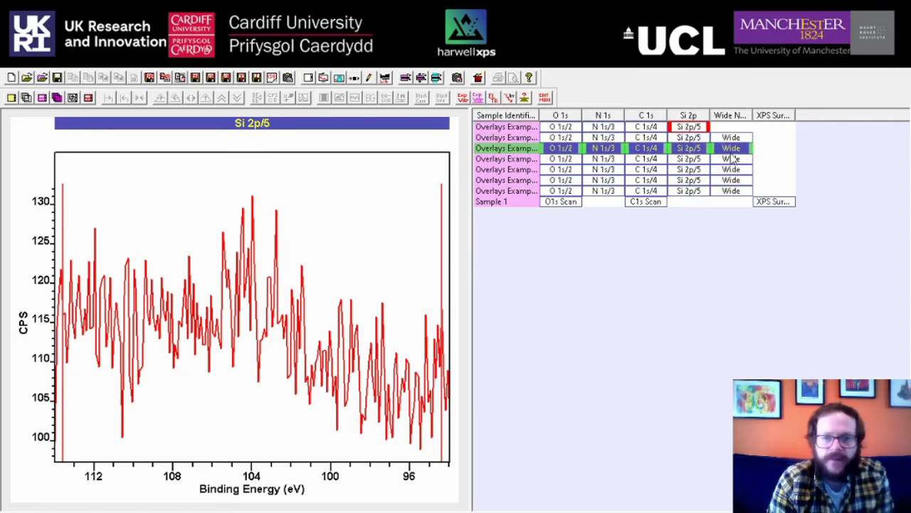
# Overlay all Si 2p spectra and compare normalisation at X = 109.82 with Min to Max normalisation.
pyautogui.click(689, 116)
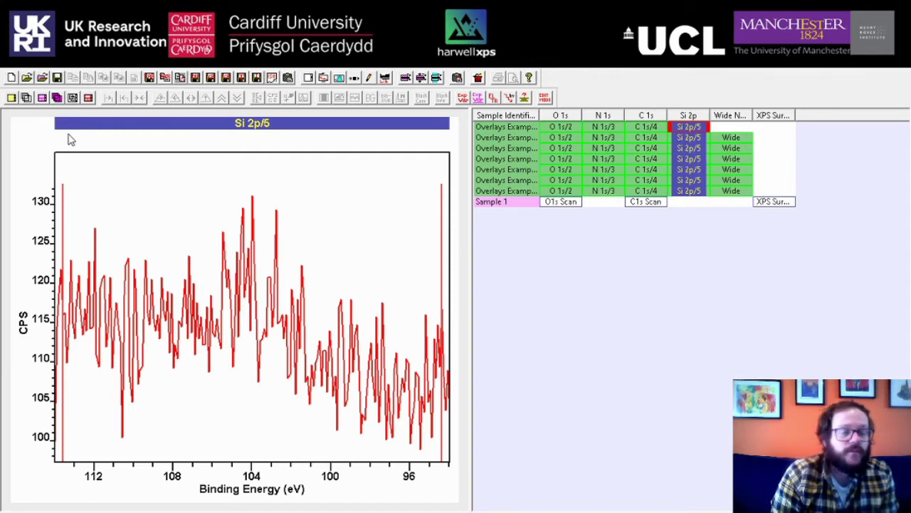
pyautogui.click(27, 99)
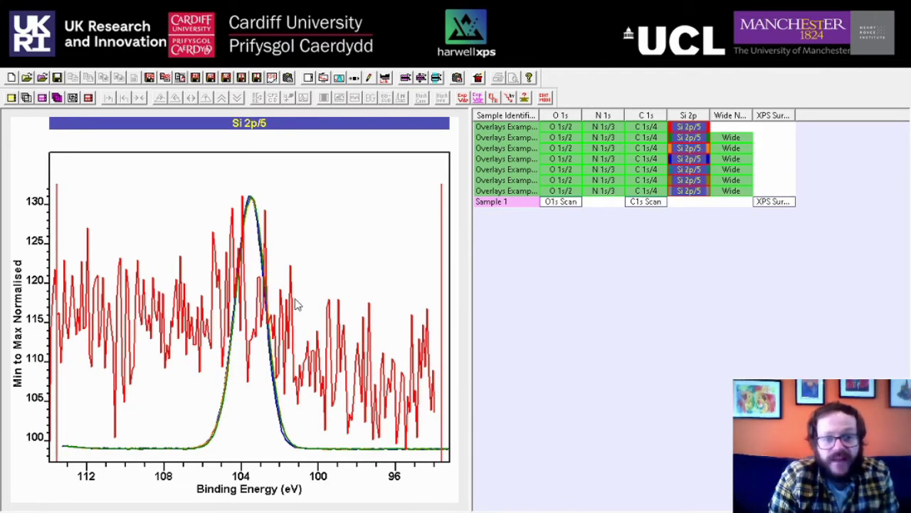
pyautogui.click(401, 118)
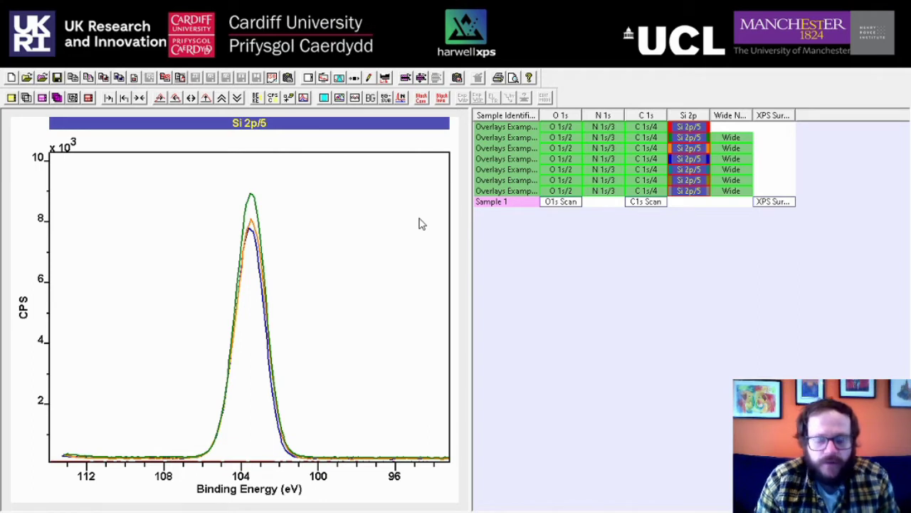
pyautogui.click(401, 98)
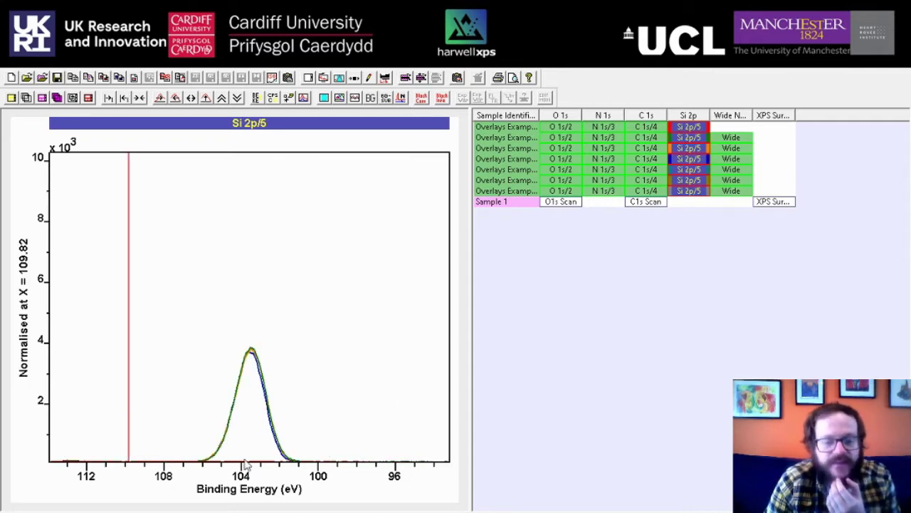
pyautogui.click(403, 101)
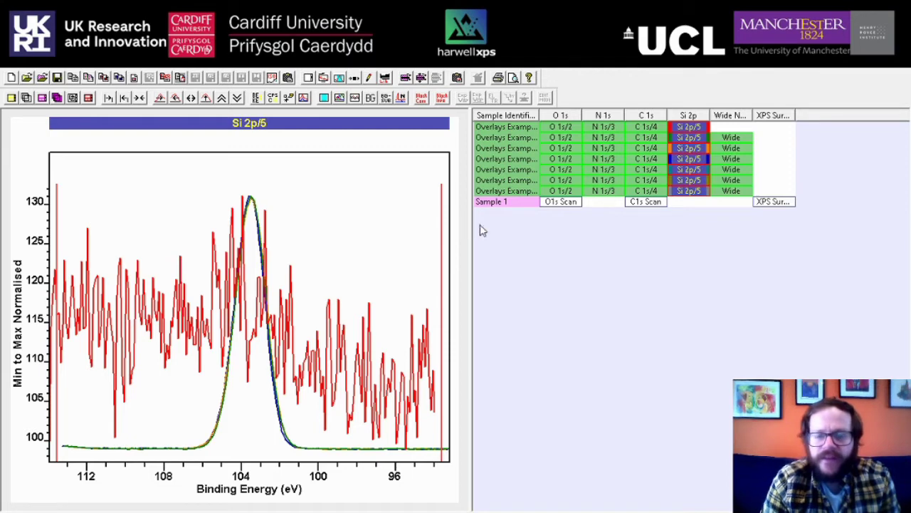
# Overlay only the Si 2p spectra of the second to seventh rows, leaving out the noisy first one.
pyautogui.click(685, 138)
pyautogui.keyDown('shift'); pyautogui.click(685, 192); pyautogui.keyUp('shift')
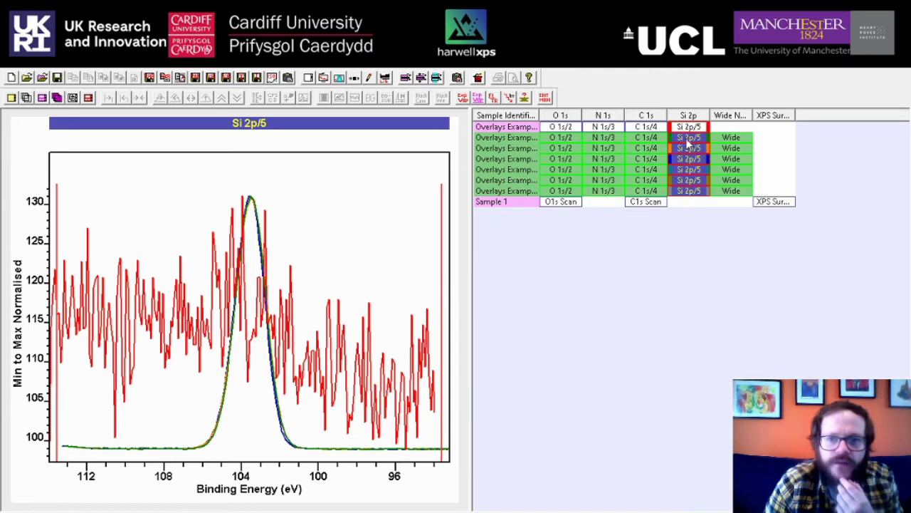
pyautogui.click(21, 98)
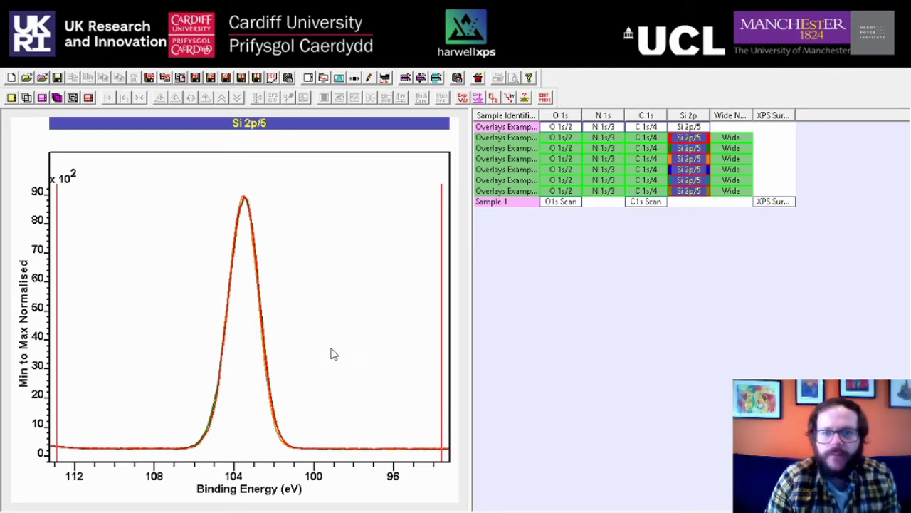
# Overlay all spectra of the second row, and reduce the overlay to O 1s, N 1s, C 1s and Si 2p without Wide.
pyautogui.click(508, 138)
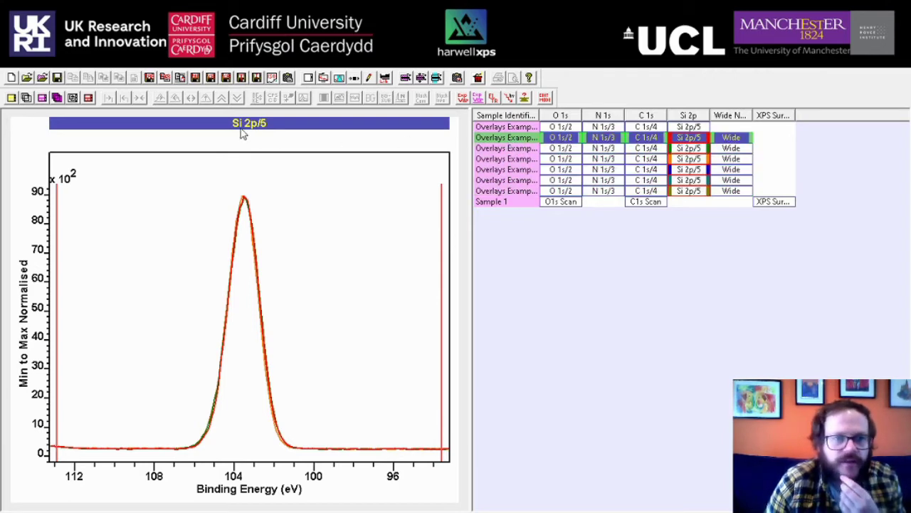
pyautogui.click(30, 102)
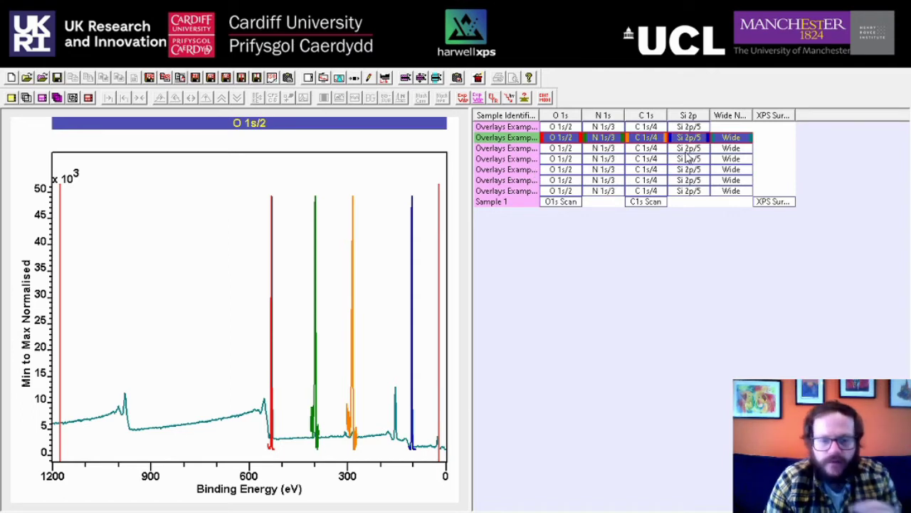
pyautogui.click(717, 142)
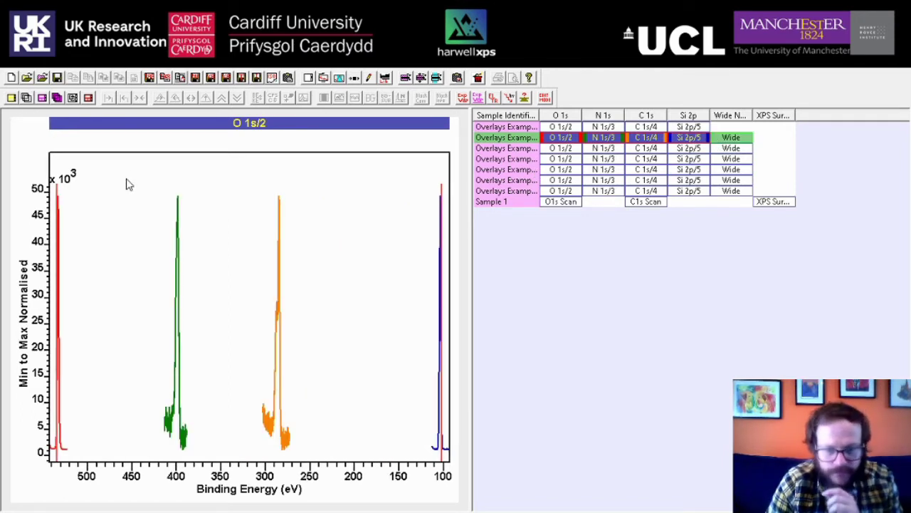
# Display the second row's spectra in separate stacked plots and look through them.
pyautogui.click(88, 98)
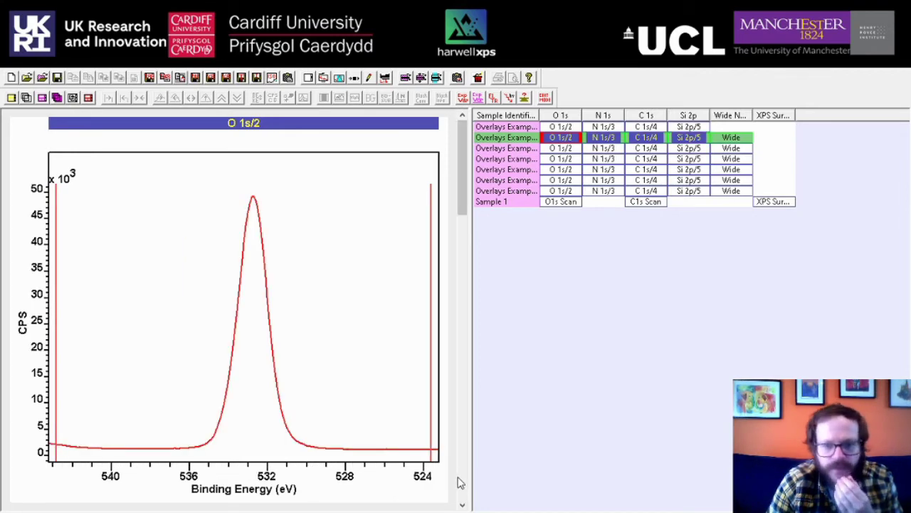
pyautogui.scroll(-5, 463, 505)
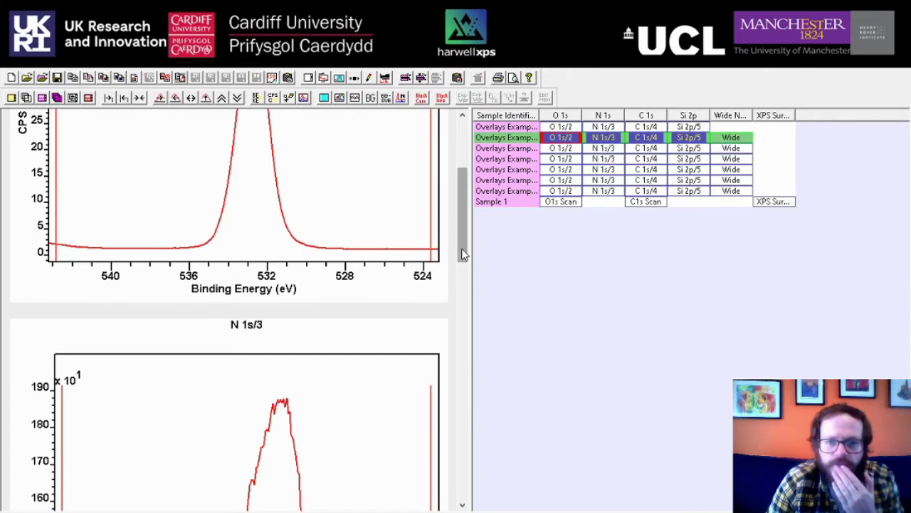
pyautogui.moveTo(463, 254); pyautogui.dragTo(475, 155)
# View individual O 1s, N 1s and C 1s spectra, ending with the first sample's C 1s spectrum.
pyautogui.click(567, 139)
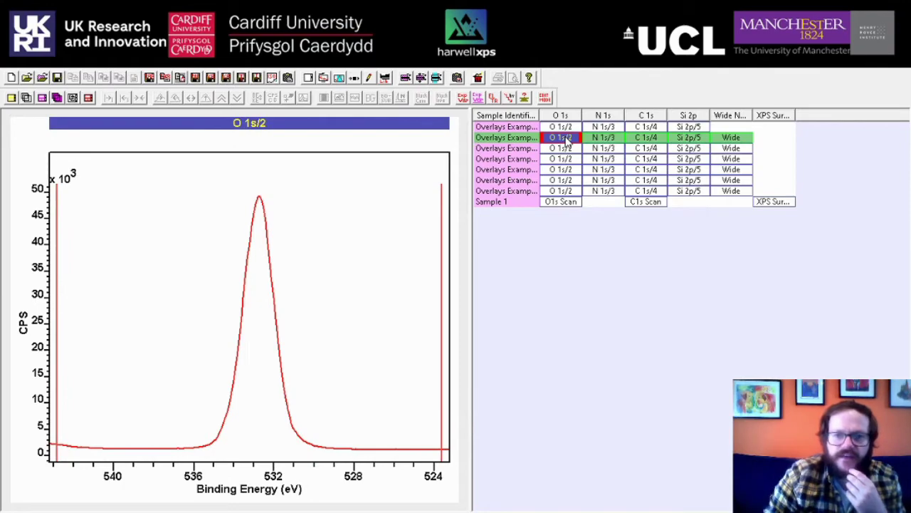
pyautogui.click(600, 143)
pyautogui.click(647, 139)
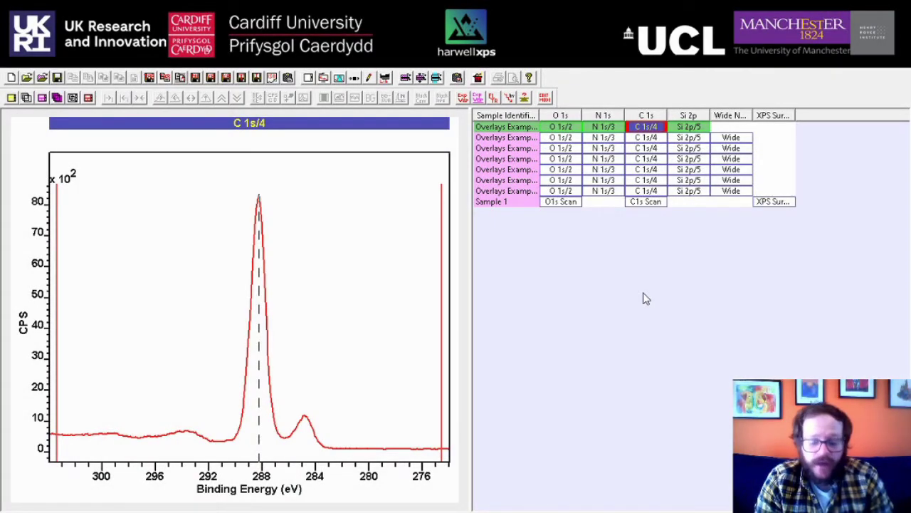
# Open the element library and examine its input file and library directory options.
pyautogui.click(384, 78)
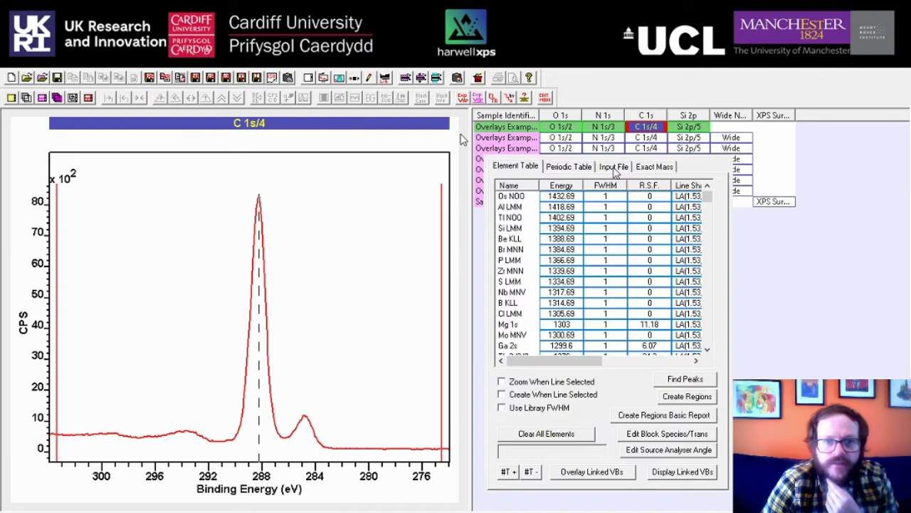
pyautogui.click(614, 166)
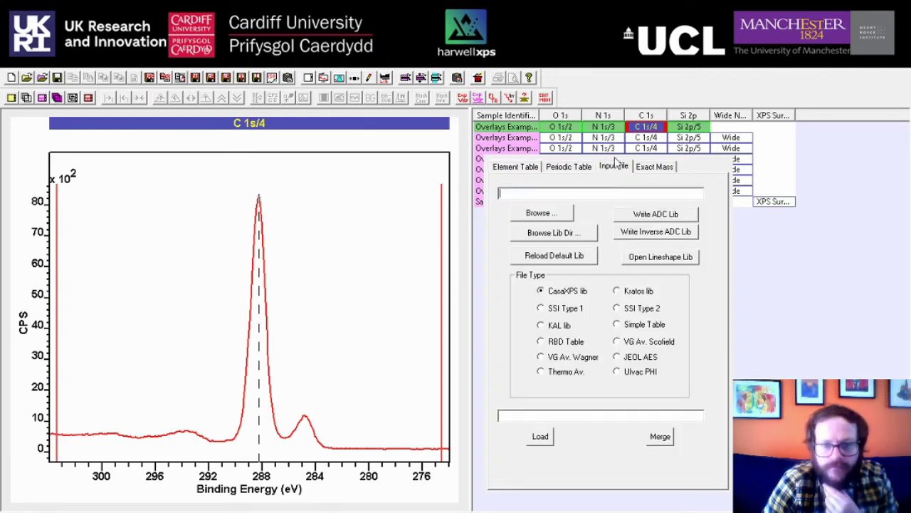
pyautogui.click(577, 242)
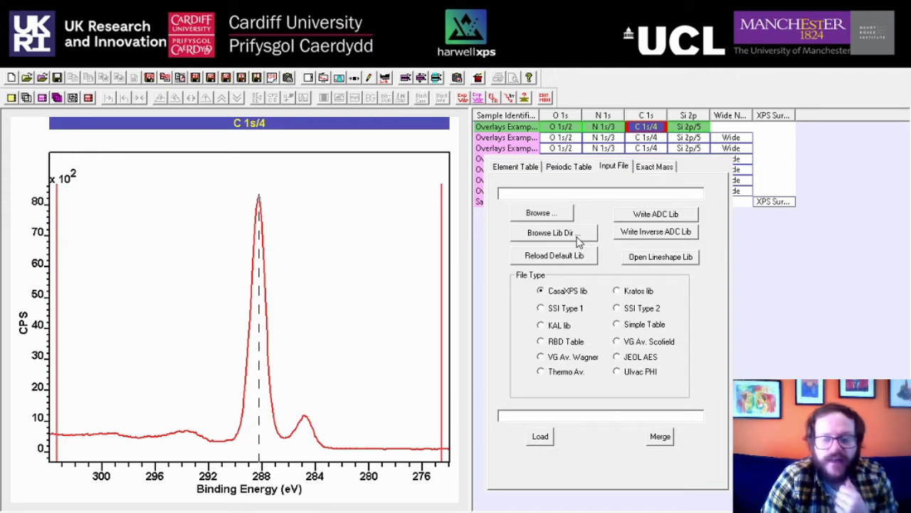
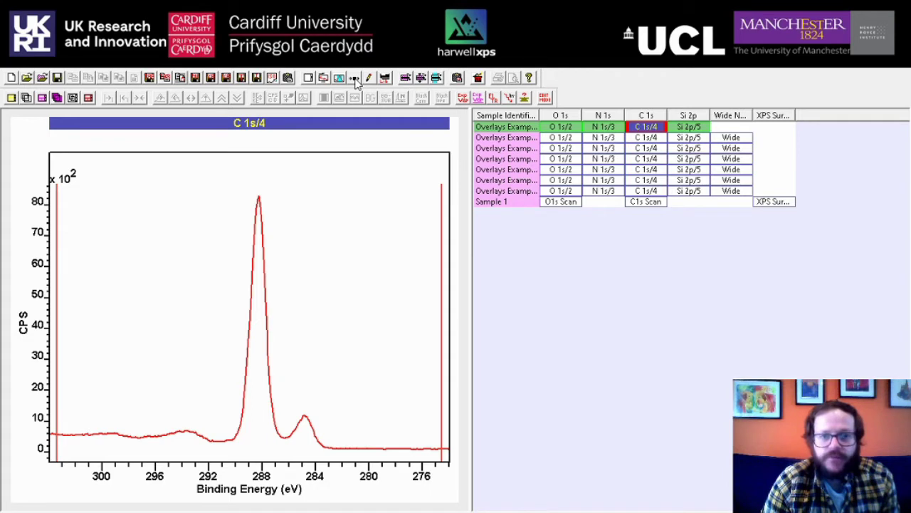
# Open the energy calibration for the first sample's C 1s spectrum and pick the small peak near 285 eV as the measured position.
pyautogui.click(356, 81)
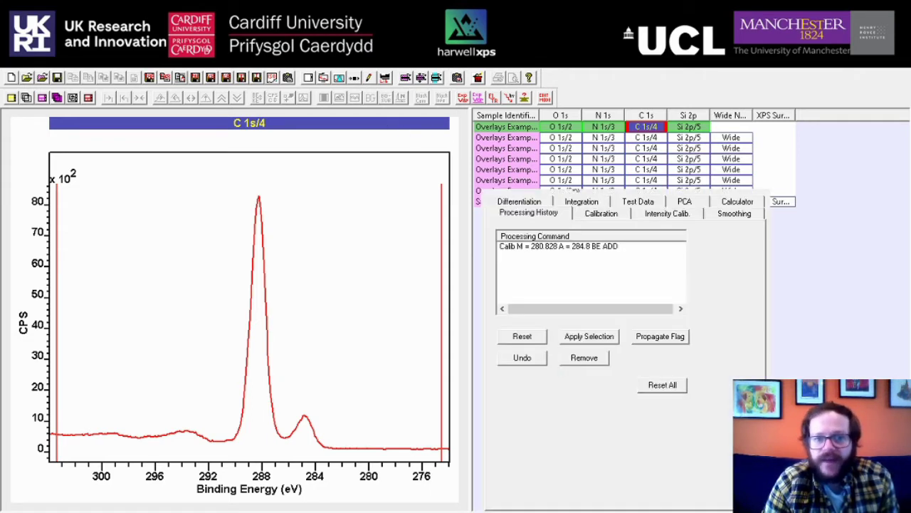
pyautogui.click(601, 215)
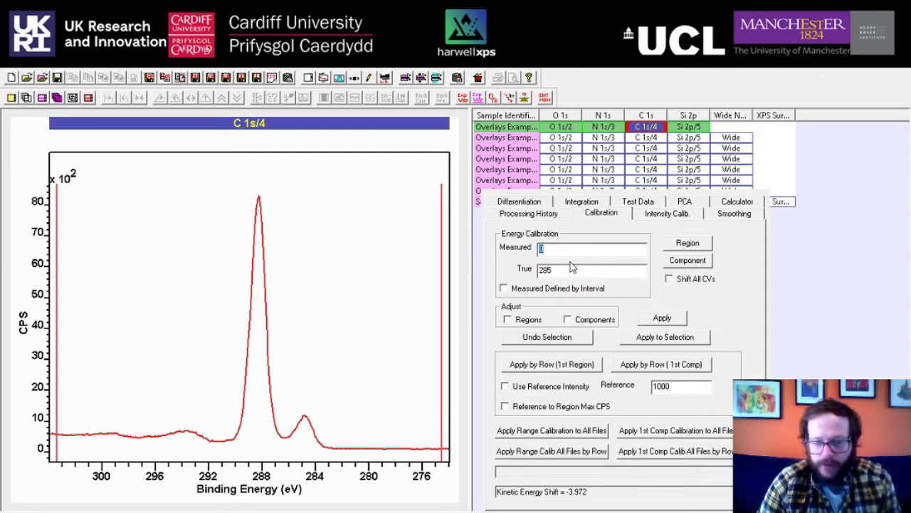
pyautogui.click(210, 282)
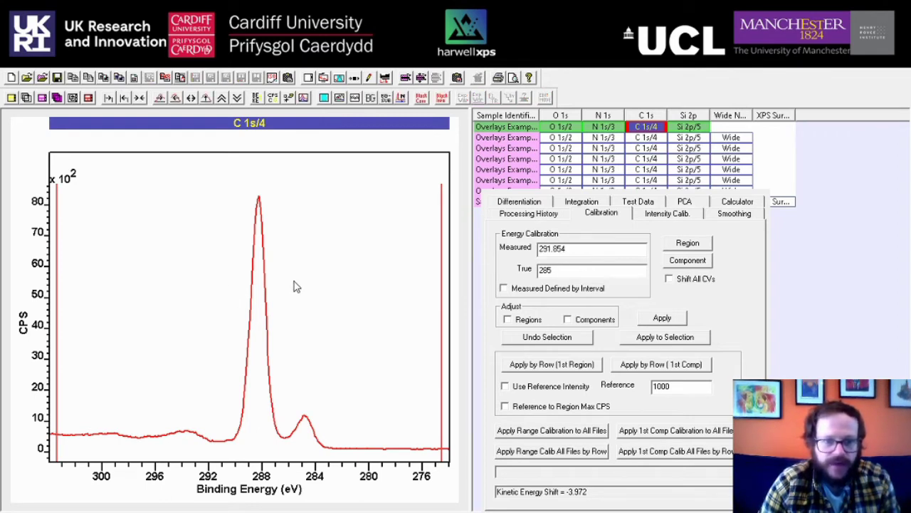
pyautogui.click(321, 266)
pyautogui.click(336, 302)
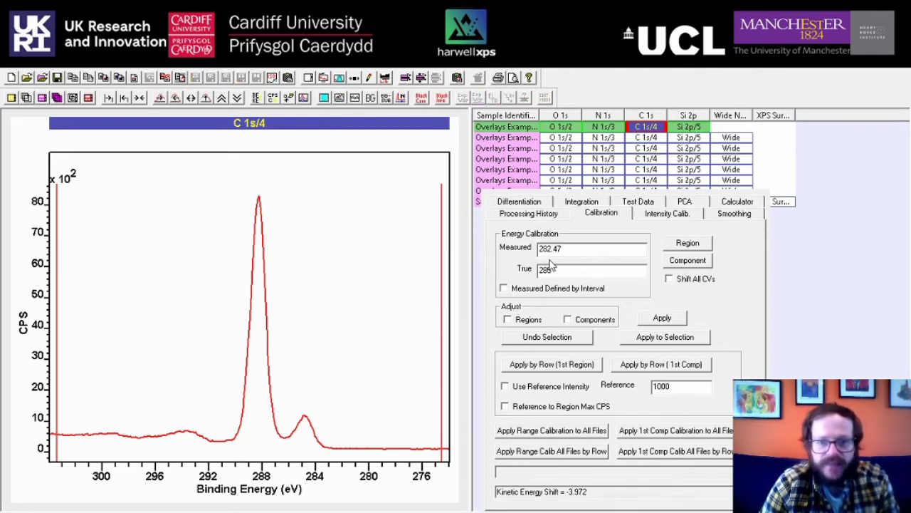
pyautogui.click(405, 360)
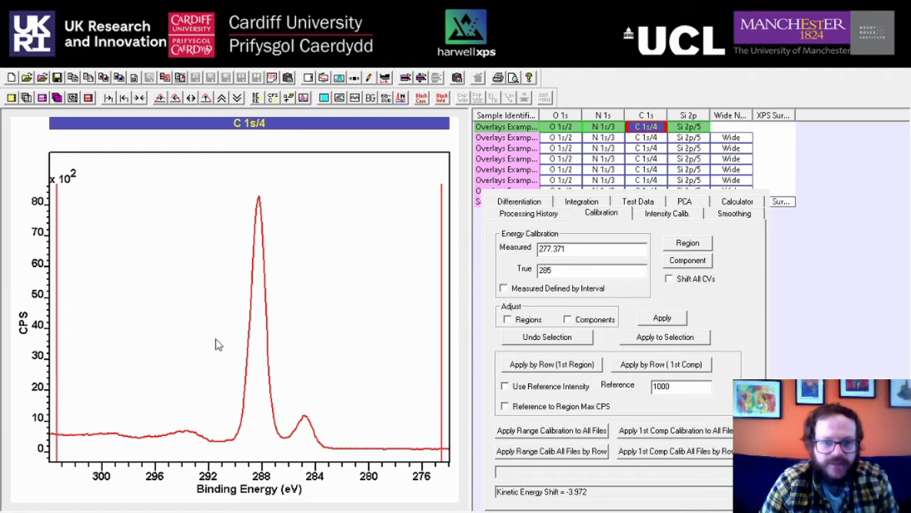
pyautogui.click(145, 338)
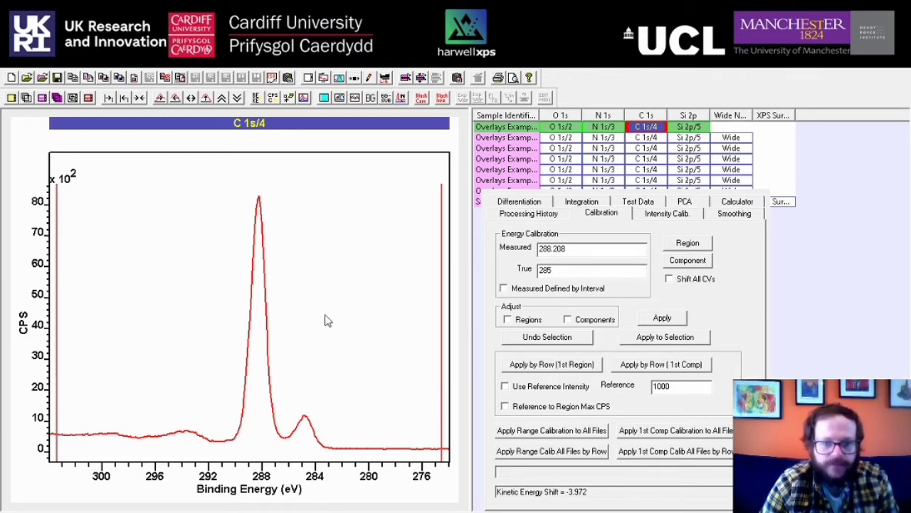
pyautogui.click(339, 352)
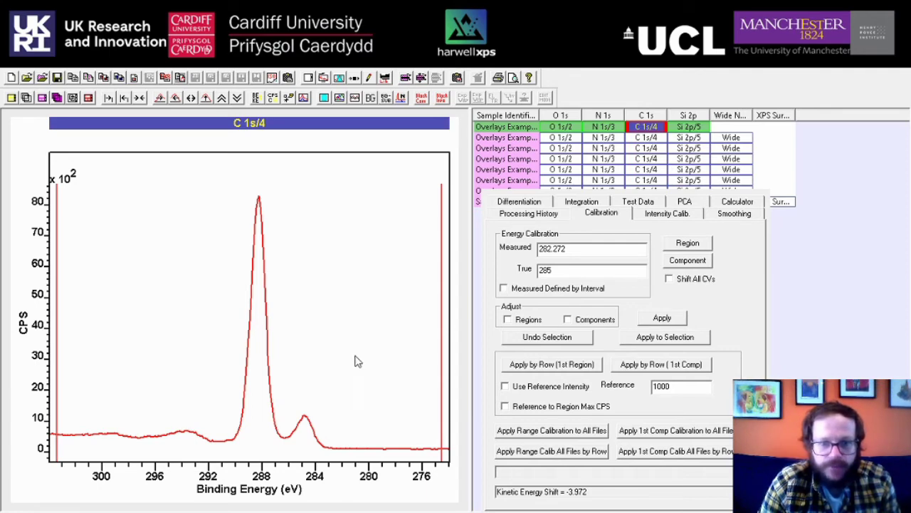
pyautogui.click(305, 421)
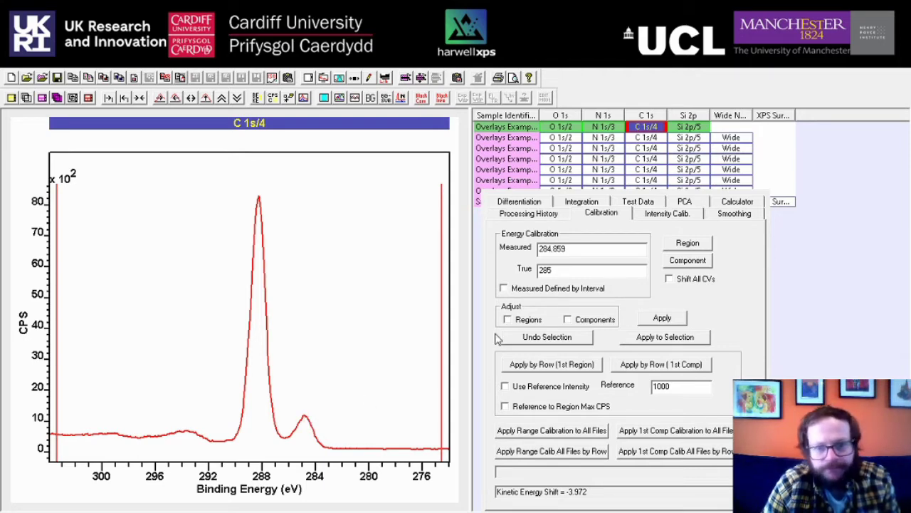
# Set the true calibration energy to 284.8, select the first sample's whole row, and close the calibration settings.
pyautogui.moveTo(561, 273); pyautogui.dragTo(504, 284)
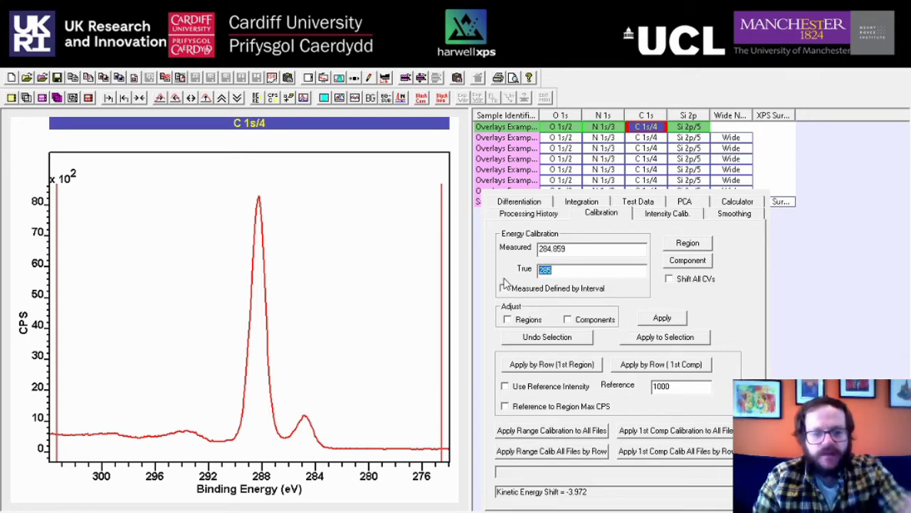
pyautogui.write('284.8')
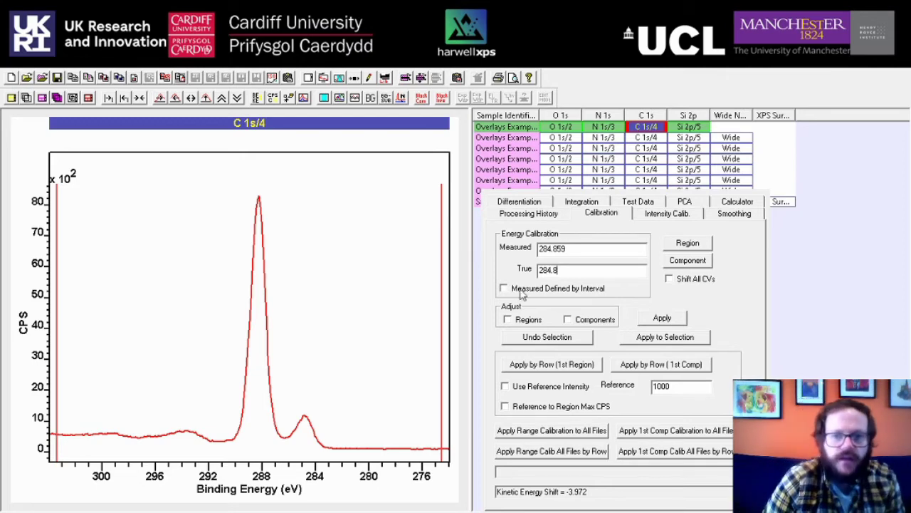
pyautogui.click(502, 129)
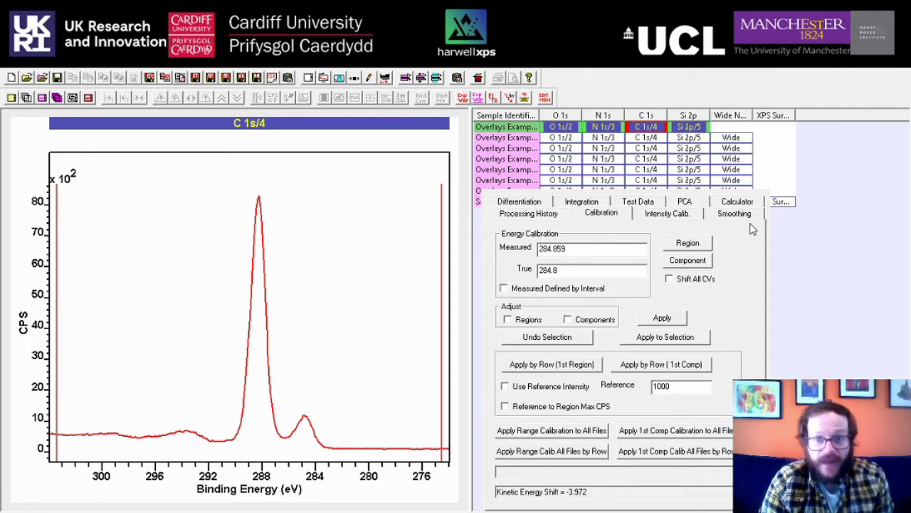
pyautogui.click(766, 193)
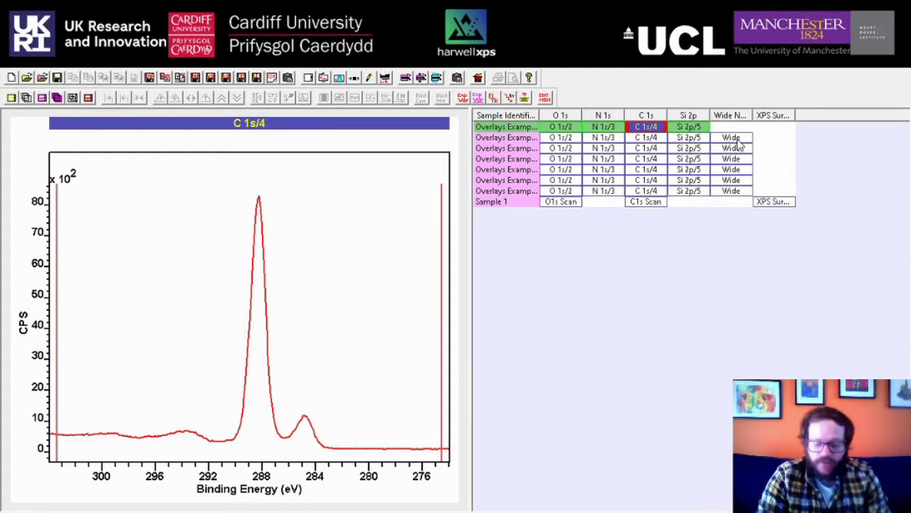
# Display the third sample's Wide spectrum and find its peaks with the element library.
pyautogui.click(734, 137)
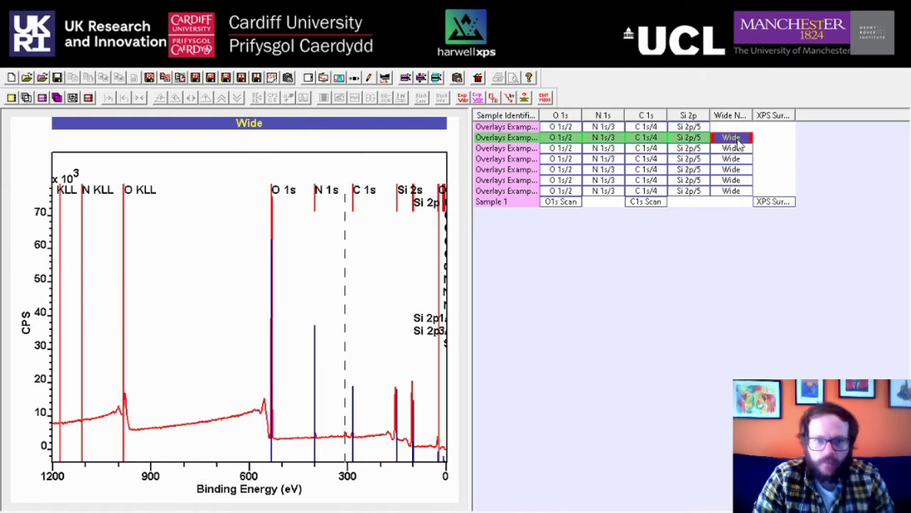
pyautogui.click(738, 149)
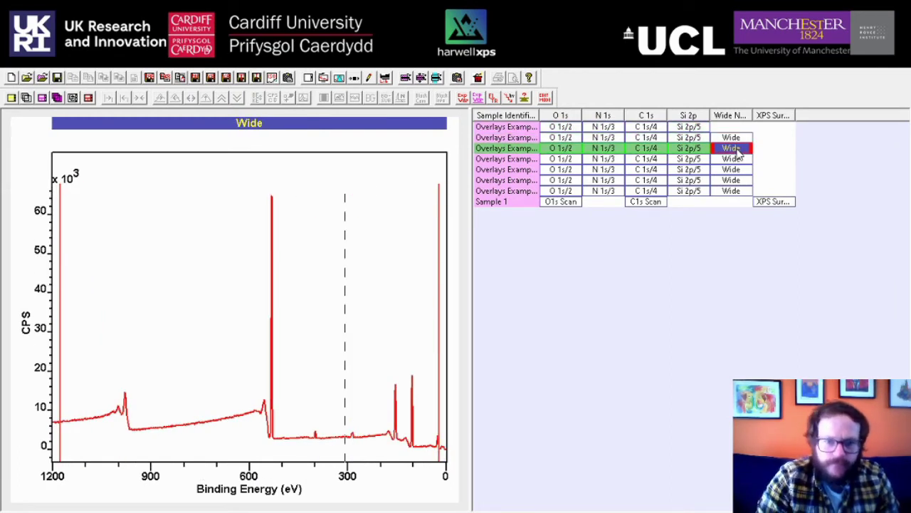
pyautogui.click(421, 197)
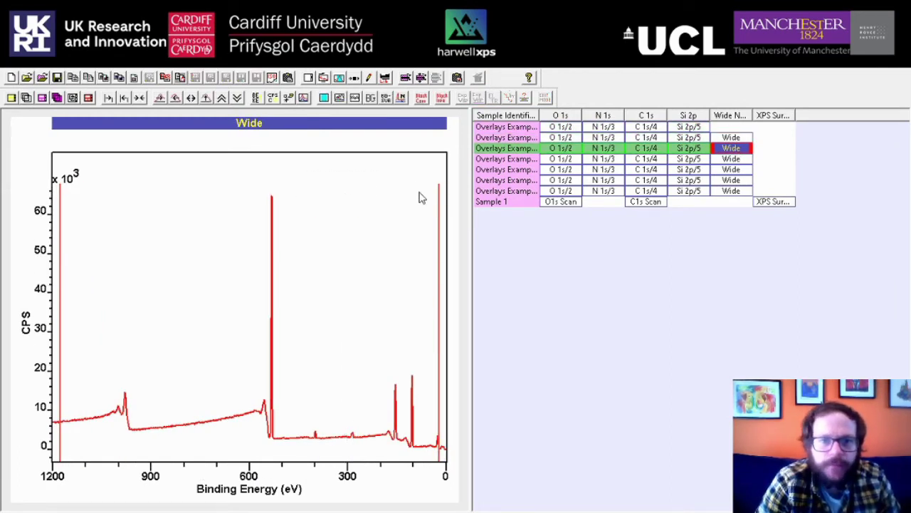
pyautogui.click(384, 79)
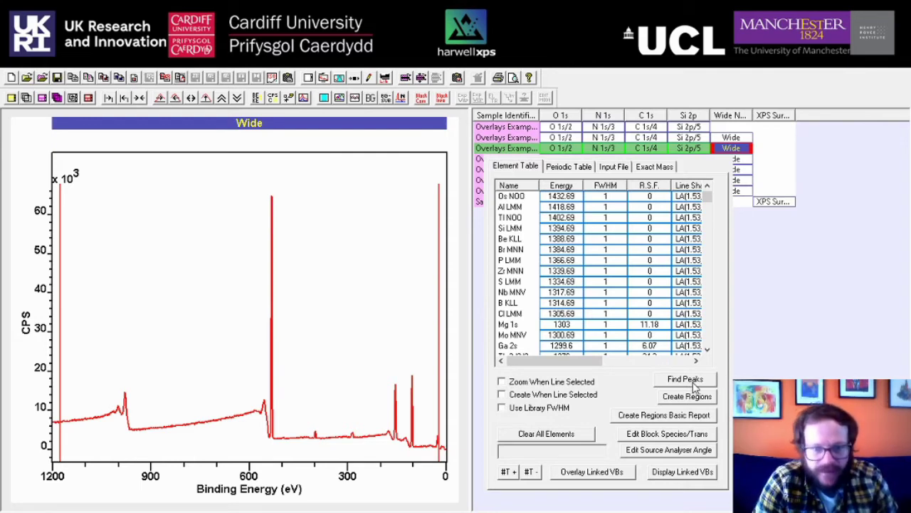
pyautogui.click(707, 383)
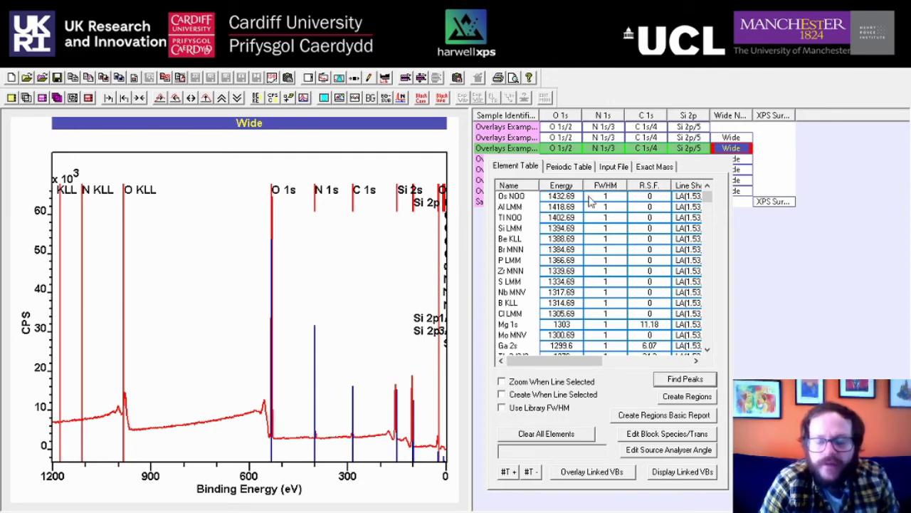
# Show cobalt's line markers on the Wide spectrum from the periodic table, and remove them again.
pyautogui.click(574, 171)
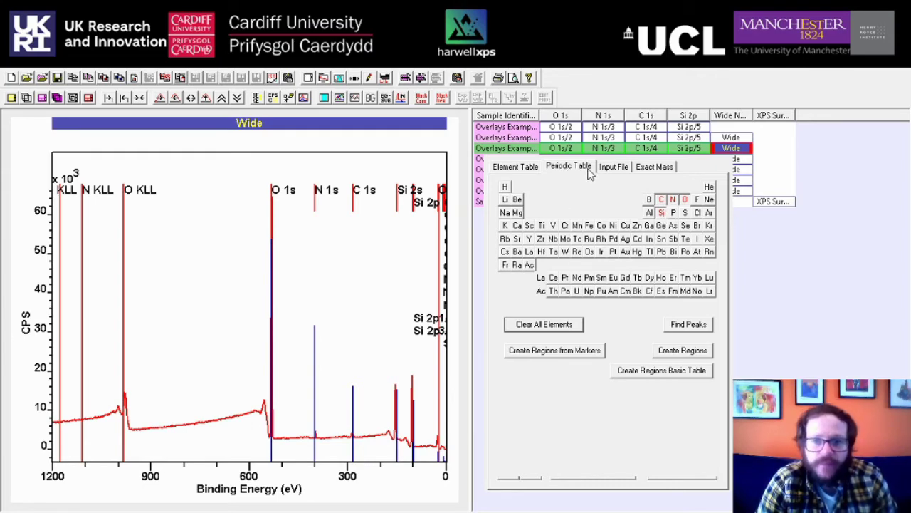
pyautogui.click(577, 226)
pyautogui.click(578, 228)
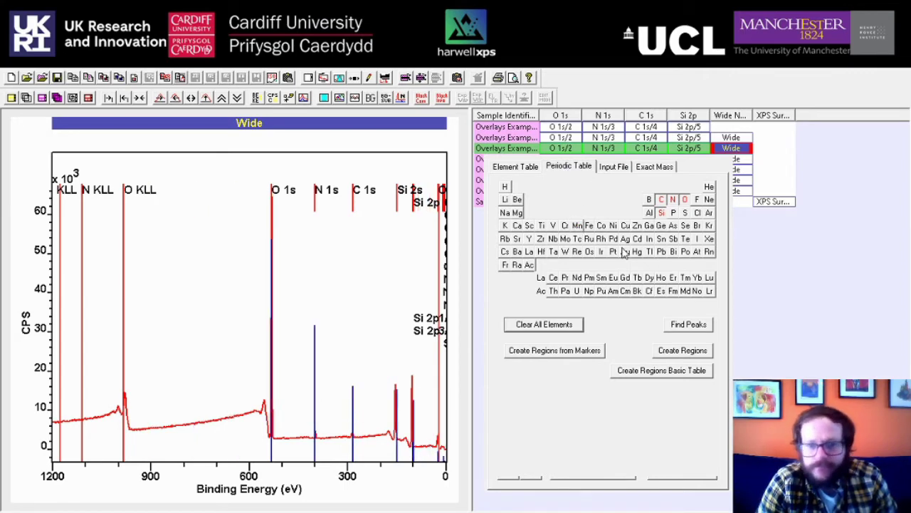
pyautogui.click(602, 229)
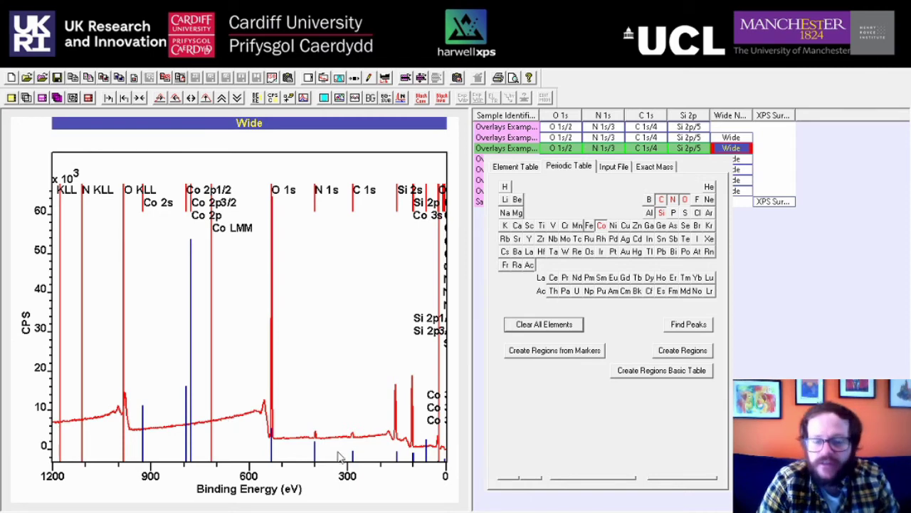
pyautogui.click(603, 228)
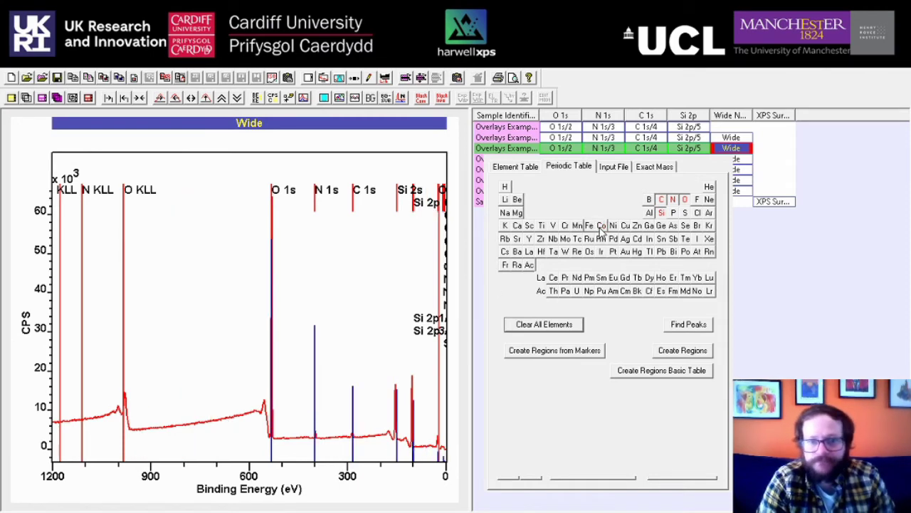
# Create quantification regions for the elements identified in the Wide spectrum.
pyautogui.click(526, 168)
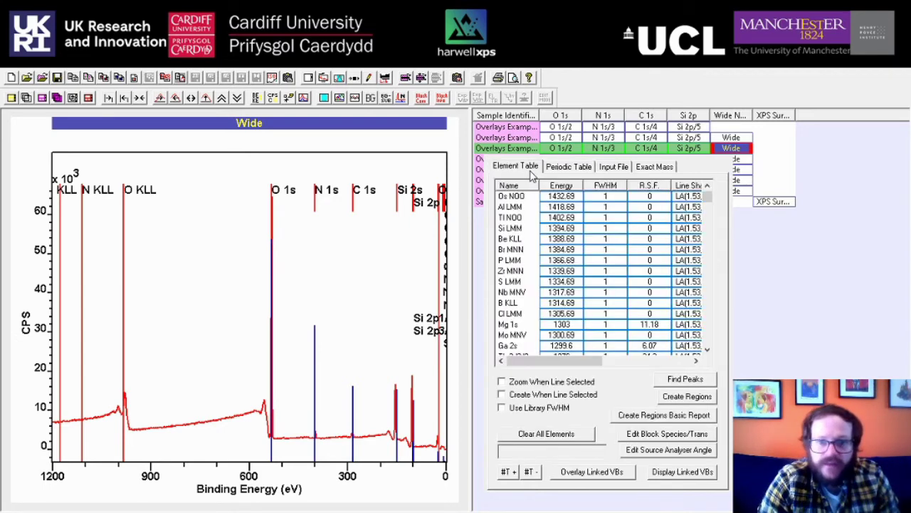
pyautogui.click(574, 173)
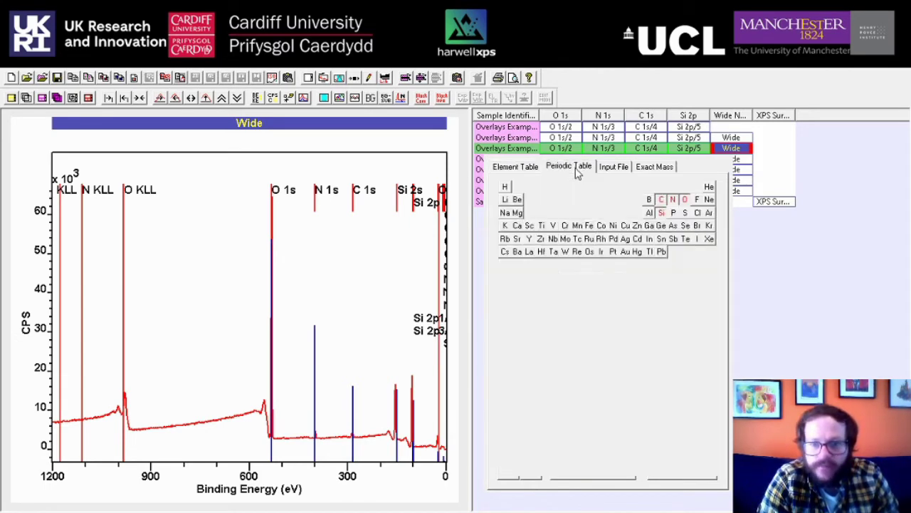
pyautogui.click(524, 171)
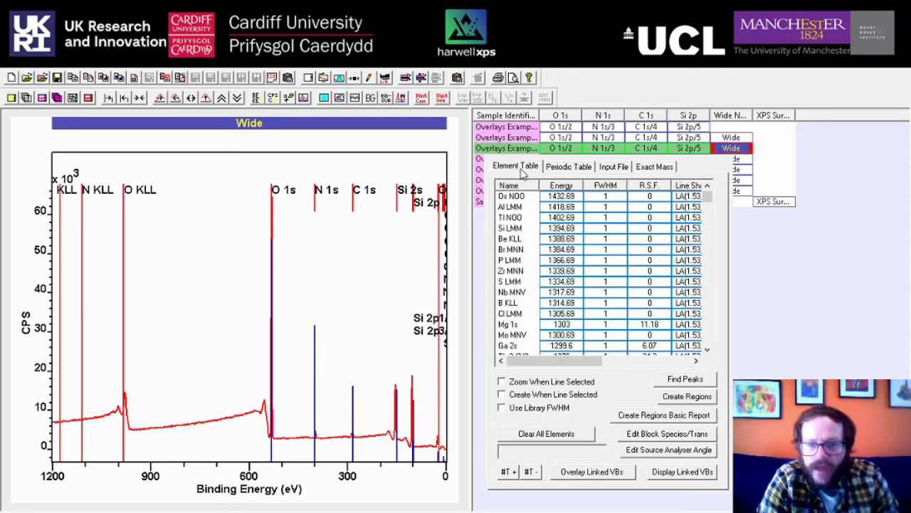
pyautogui.click(688, 396)
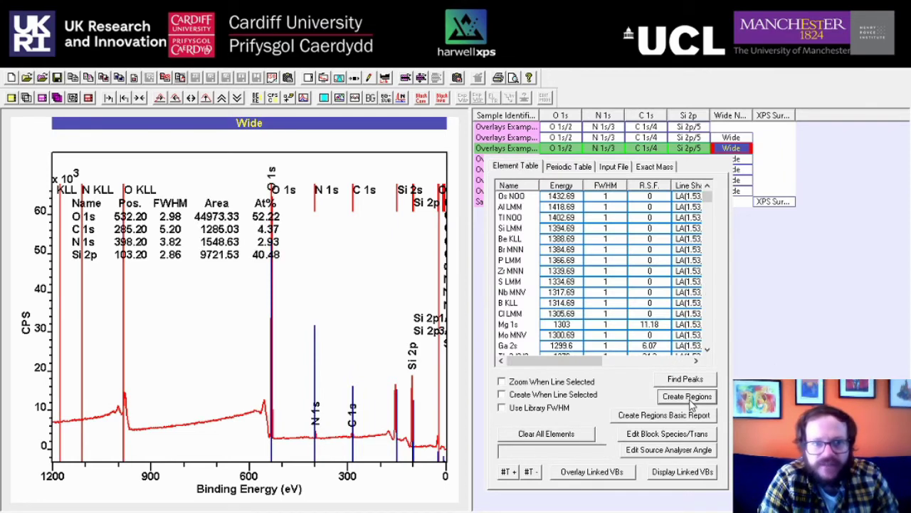
# Remove the Si, C, N and O element markers from the Wide spectrum using the periodic table.
pyautogui.click(569, 168)
pyautogui.click(661, 213)
pyautogui.click(661, 199)
pyautogui.click(673, 199)
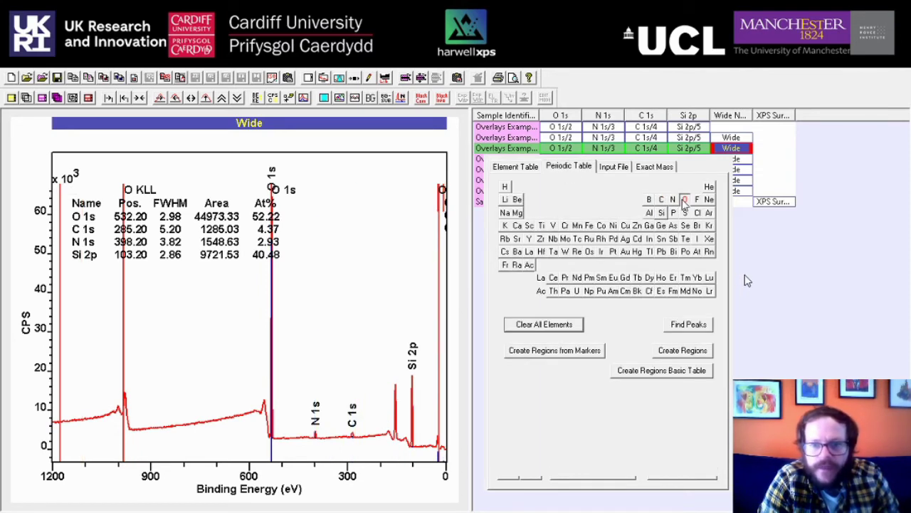
pyautogui.click(685, 199)
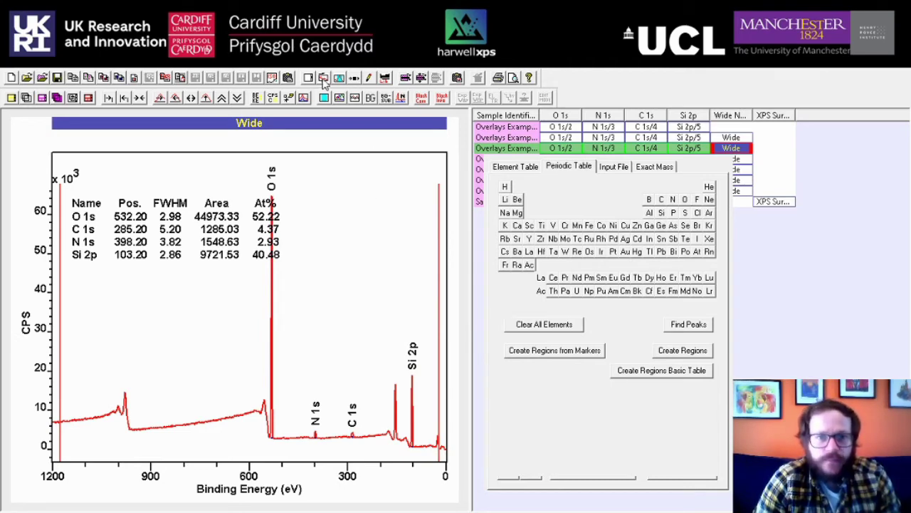
# Apply a smaller font to the regions table annotation on the Wide spectrum, and close the annotation and element library windows.
pyautogui.click(369, 79)
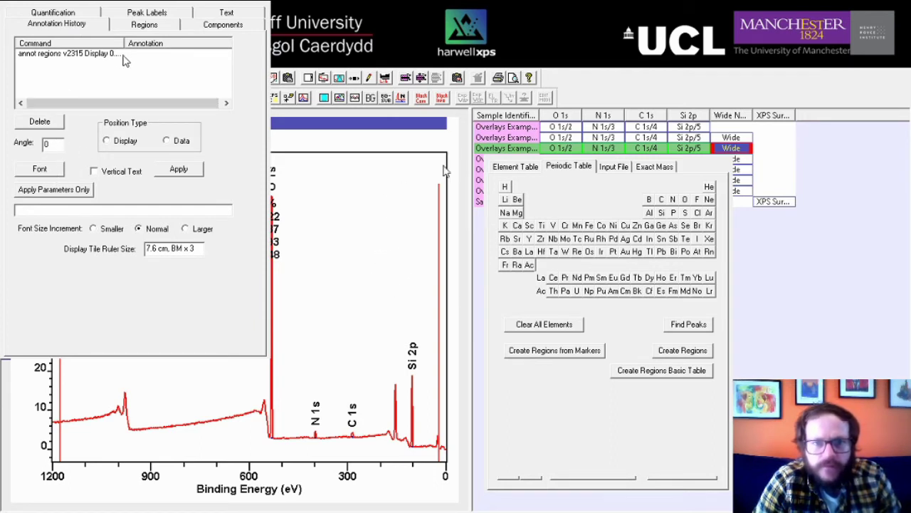
pyautogui.click(50, 57)
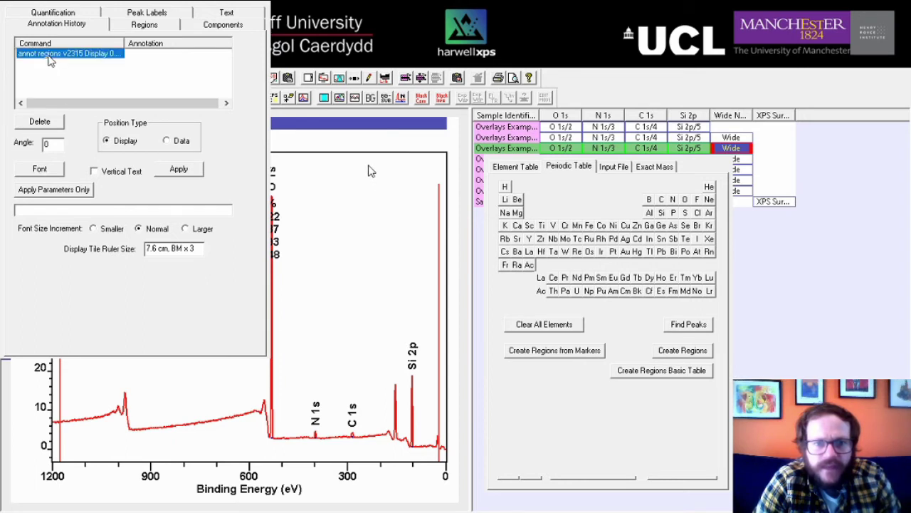
pyautogui.click(43, 171)
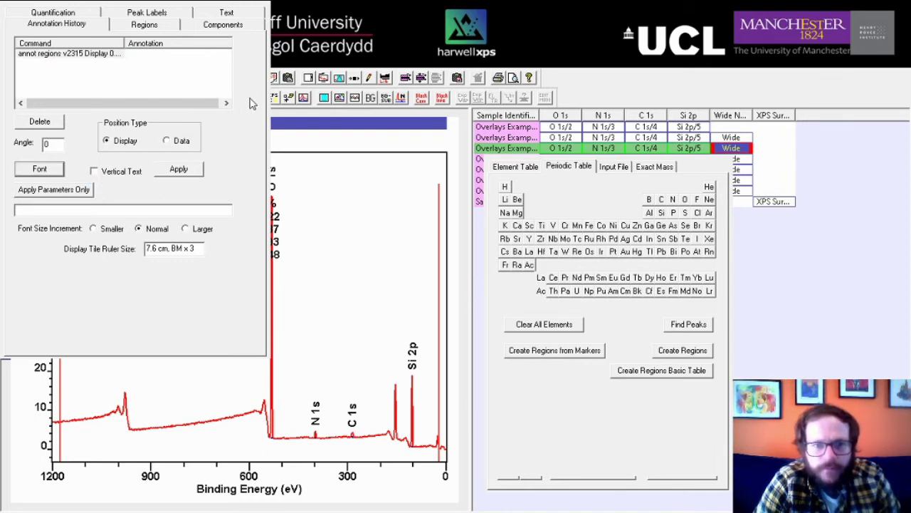
pyautogui.click(178, 169)
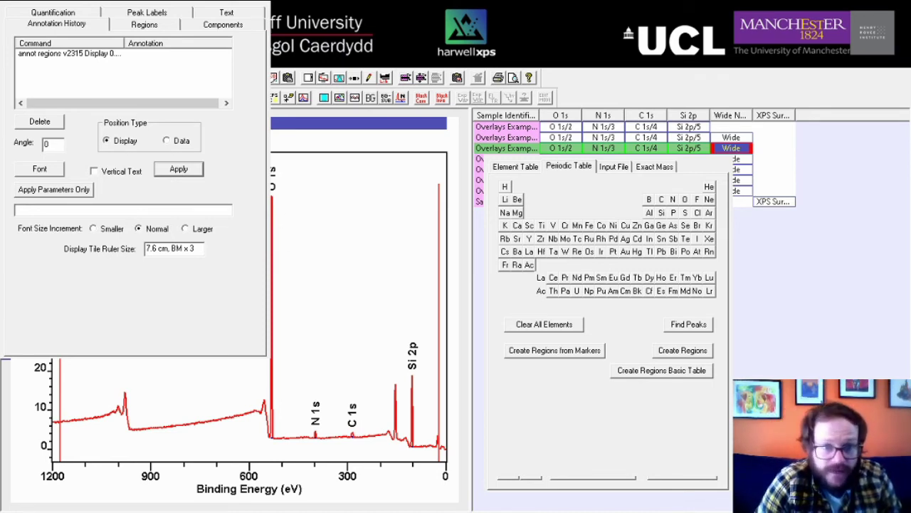
pyautogui.click(582, 110)
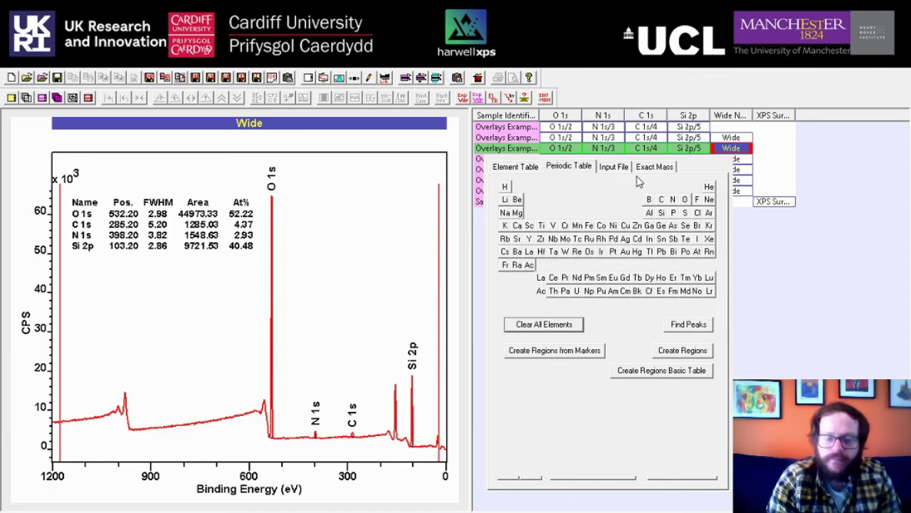
pyautogui.click(782, 232)
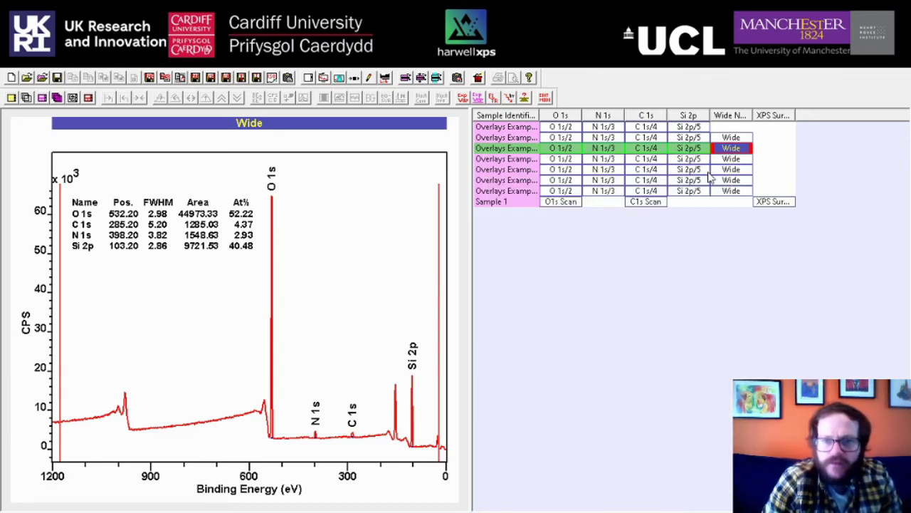
# Look through the third sample's narrow Si 2p, C 1s, N 1s and O 1s spectra, ending with O 1s.
pyautogui.click(692, 149)
pyautogui.press('Left')
pyautogui.press('Left')
pyautogui.press('Left')
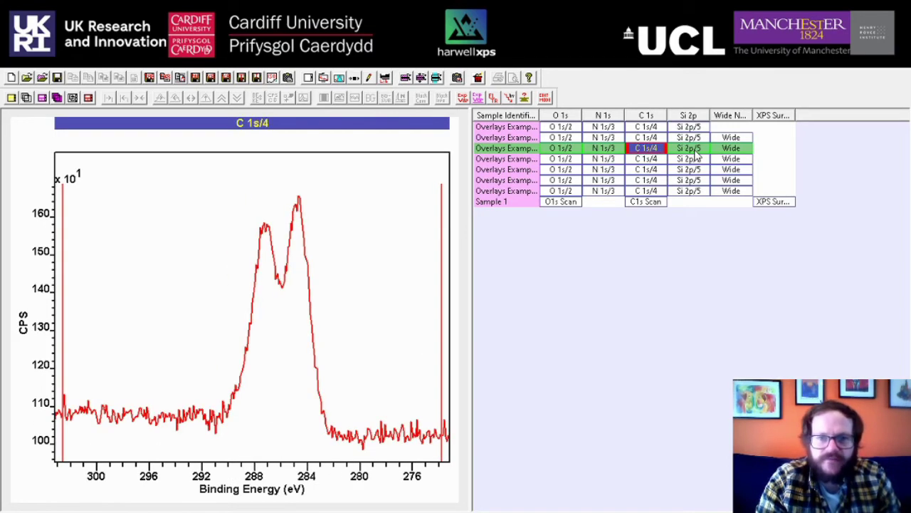
pyautogui.press('Right')
pyautogui.press('Left')
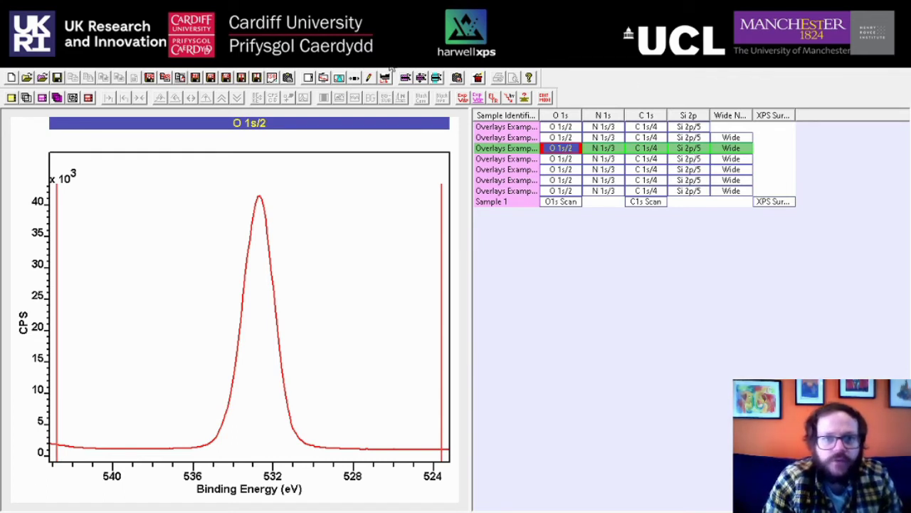
# Create a quantification region on the O 1s spectrum, narrow it to about 538.1–526.7 eV, and shade the region area.
pyautogui.click(340, 78)
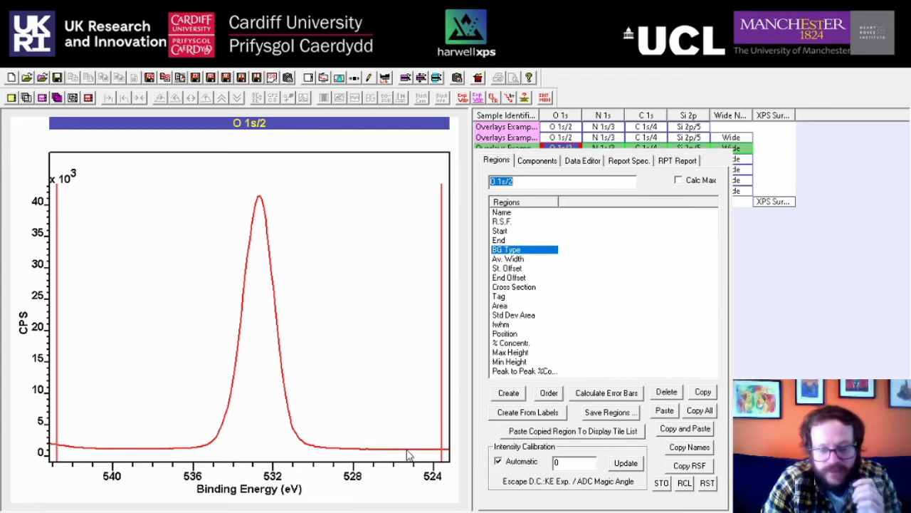
pyautogui.click(508, 397)
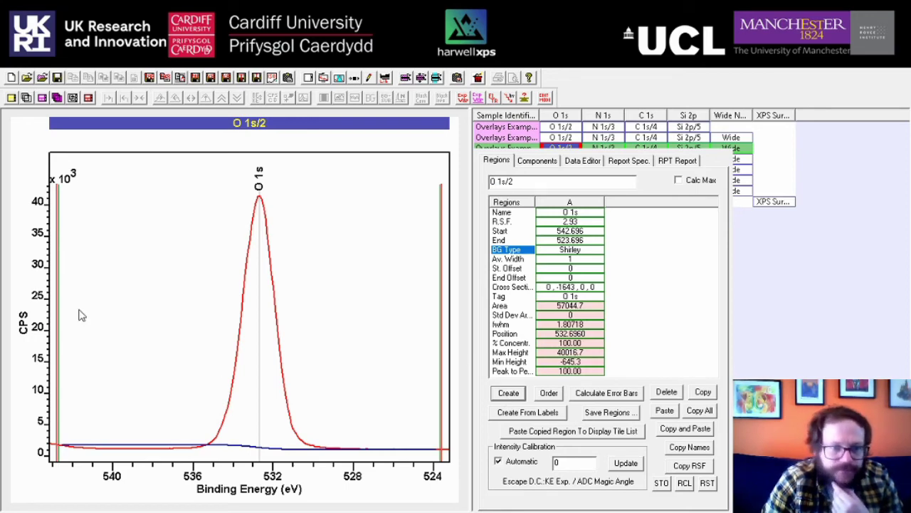
pyautogui.moveTo(84, 312); pyautogui.dragTo(152, 314)
pyautogui.moveTo(441, 321); pyautogui.dragTo(379, 320)
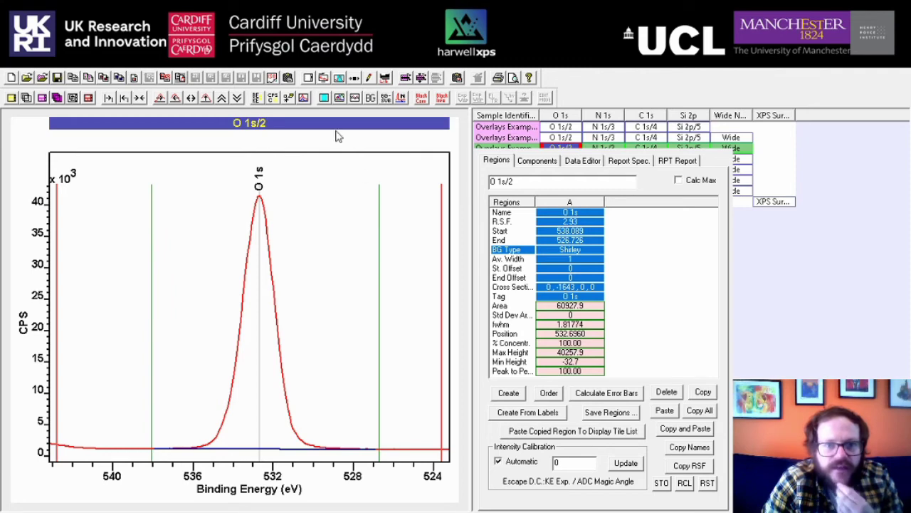
pyautogui.click(324, 98)
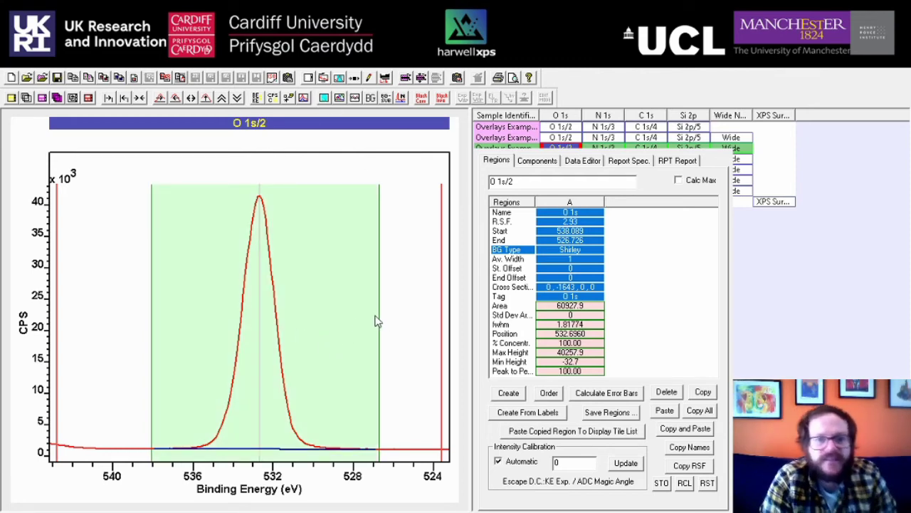
# Fine-tune the O 1s region limits to start at about 538.5 eV and end at about 528.0 eV.
pyautogui.moveTo(377, 319)
pyautogui.mouseDown()
pyautogui.moveTo(352, 319)
pyautogui.moveTo(371, 320)
pyautogui.mouseUp()
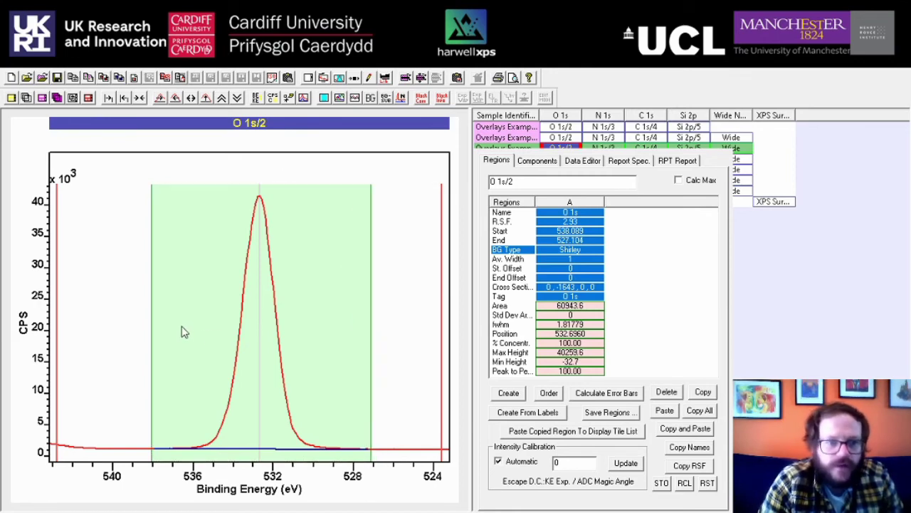
pyautogui.moveTo(153, 321); pyautogui.dragTo(135, 326)
pyautogui.moveTo(373, 339); pyautogui.dragTo(354, 346)
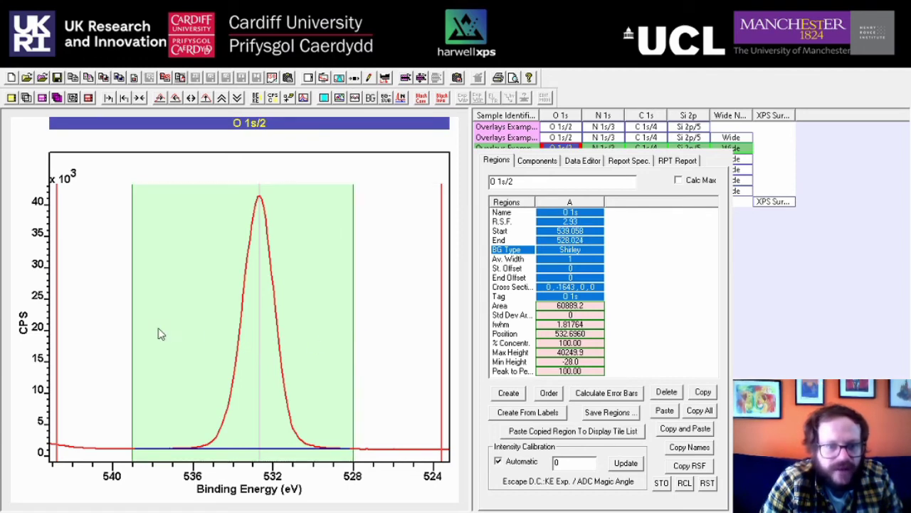
pyautogui.moveTo(135, 332); pyautogui.dragTo(145, 332)
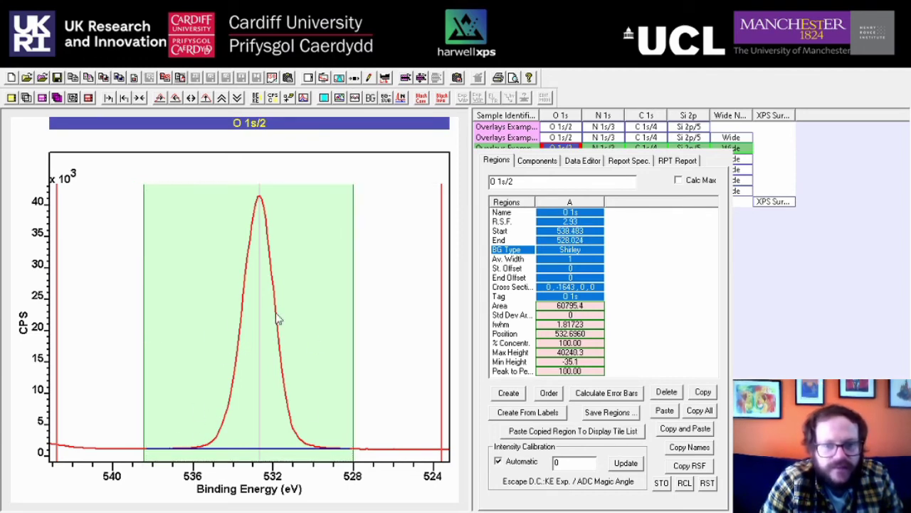
# Create a quantification region on the N 1s spectrum and narrow it to about 407.8–392.8 eV.
pyautogui.click(604, 147)
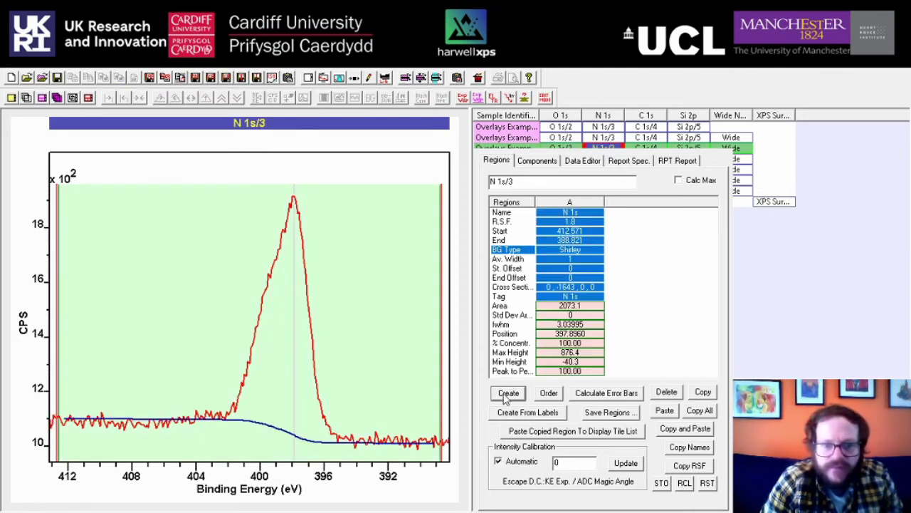
pyautogui.click(137, 328)
pyautogui.moveTo(139, 328); pyautogui.dragTo(380, 336)
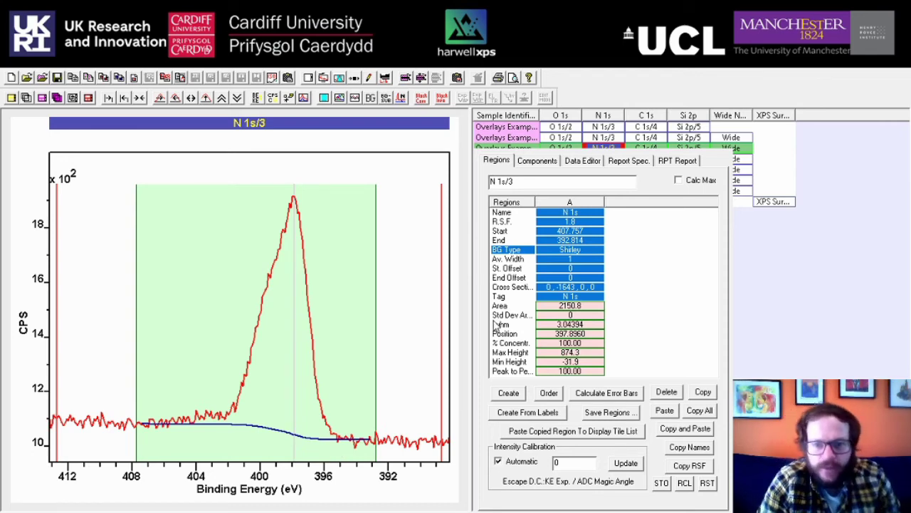
# Try an average width of 3 for the N 1s region, settle on 5, and move the region's end to about 392.6 eV.
pyautogui.click(558, 261)
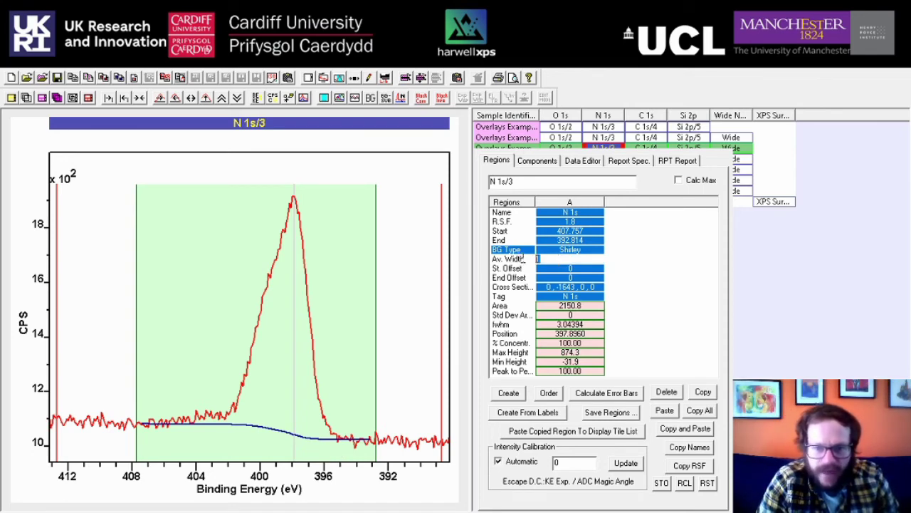
pyautogui.write('3')
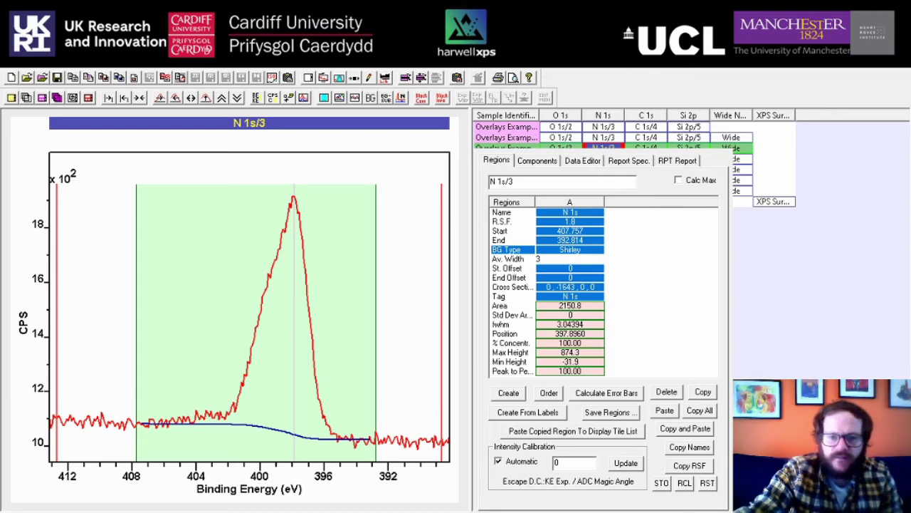
pyautogui.press('Return')
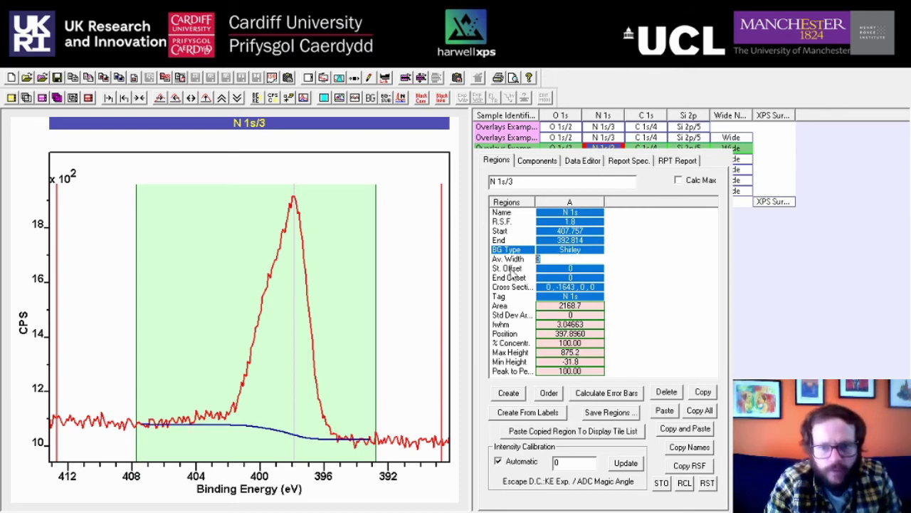
pyautogui.write('5')
pyautogui.press('Return')
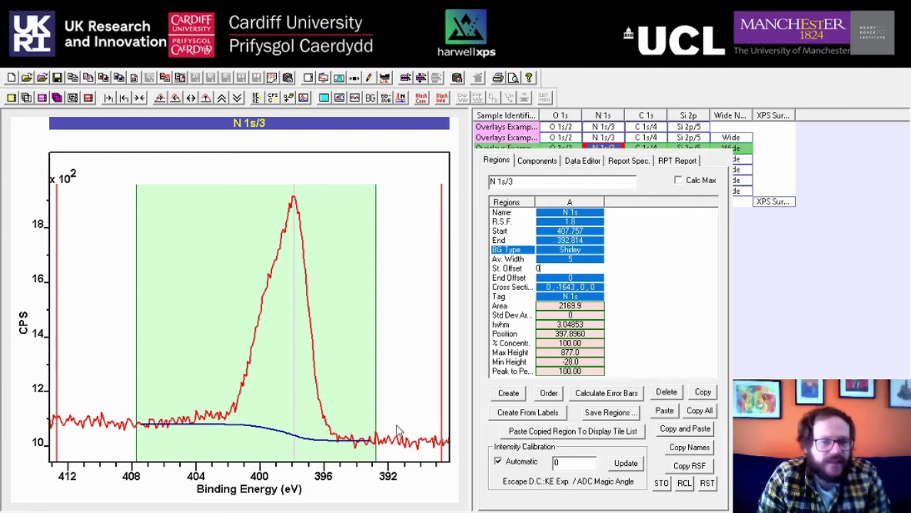
pyautogui.moveTo(379, 406); pyautogui.dragTo(380, 403)
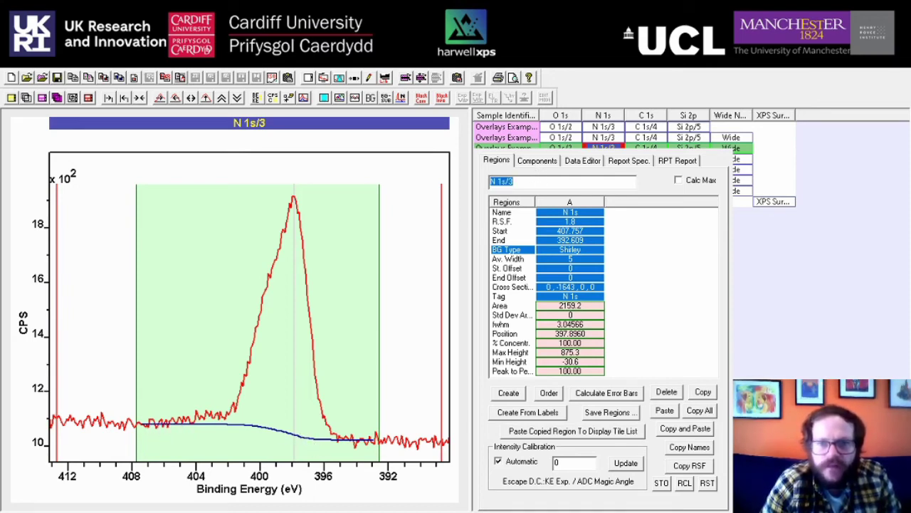
# Create a quantification region on the C 1s spectrum and narrow it to about 295.1–277.8 eV.
pyautogui.press('Right')
pyautogui.click(506, 396)
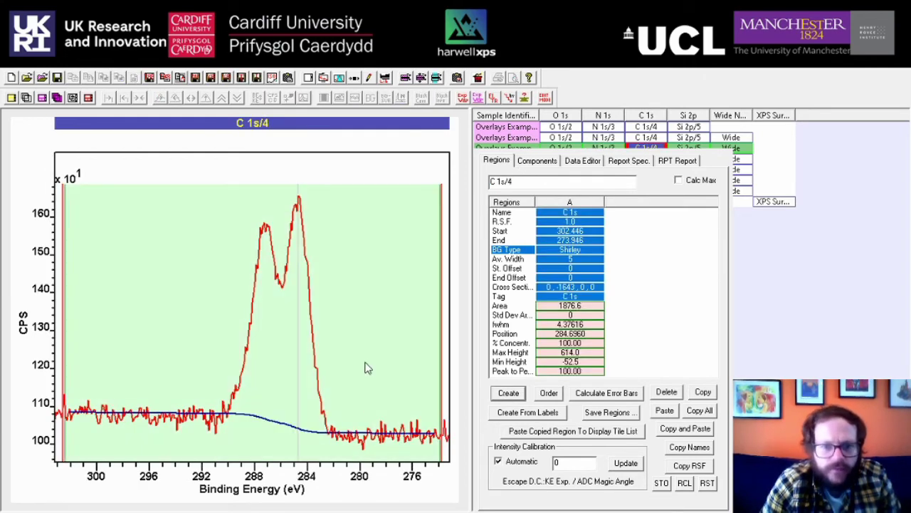
pyautogui.moveTo(439, 351); pyautogui.dragTo(391, 347)
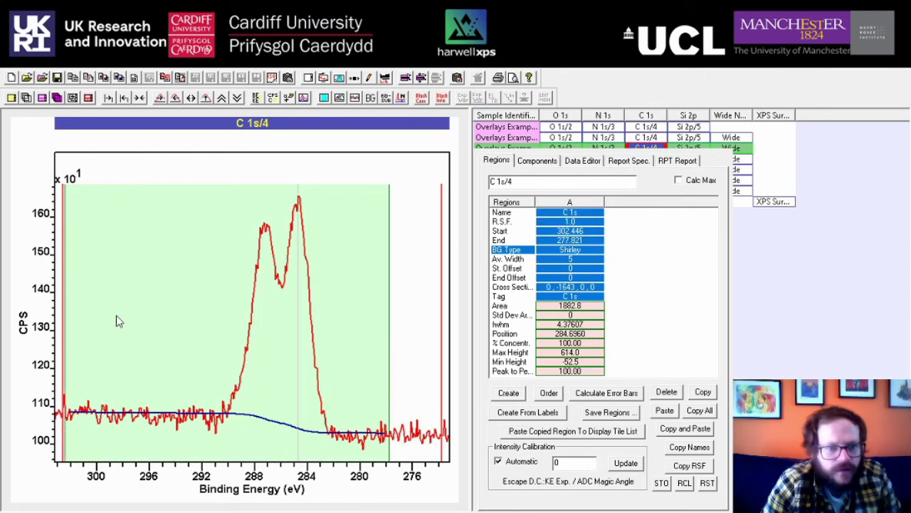
pyautogui.moveTo(72, 323); pyautogui.dragTo(163, 330)
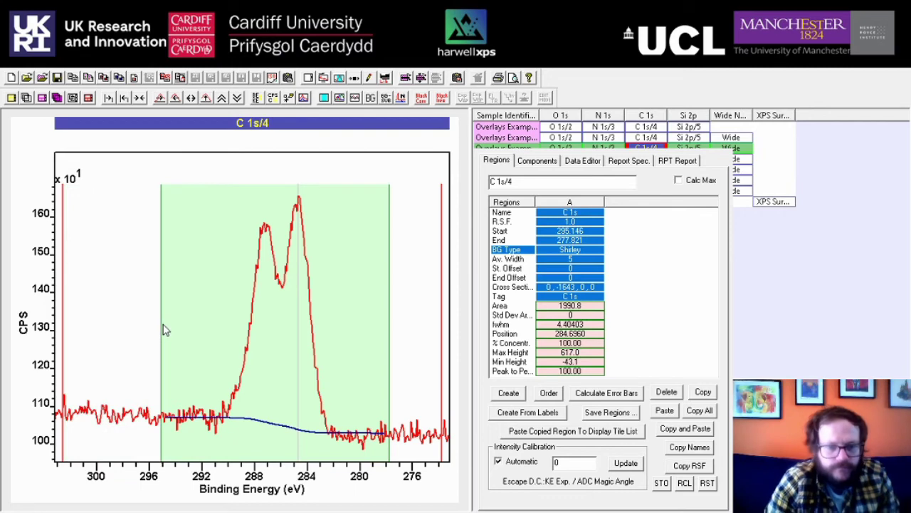
# Try a Linear background type on the C 1s region, and set it back to Shirley.
pyautogui.click(559, 250)
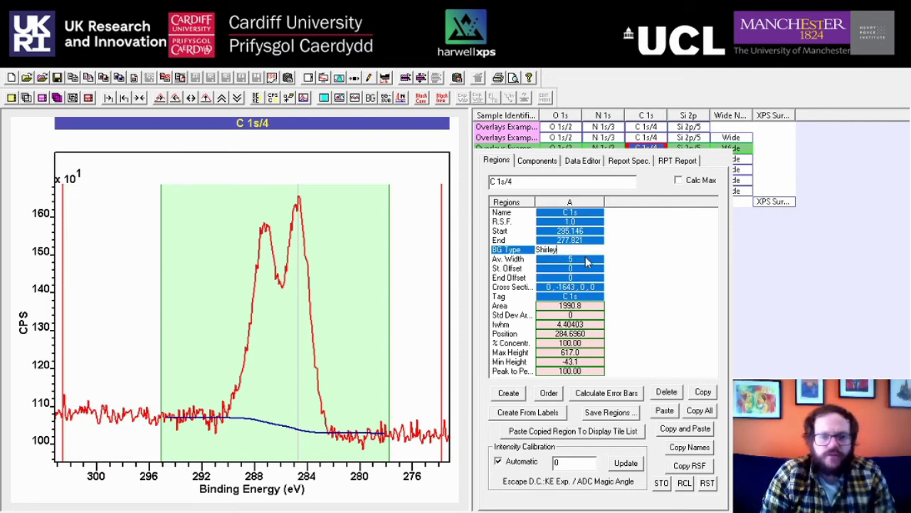
pyautogui.moveTo(574, 255); pyautogui.dragTo(530, 256)
pyautogui.press('BackSpace')
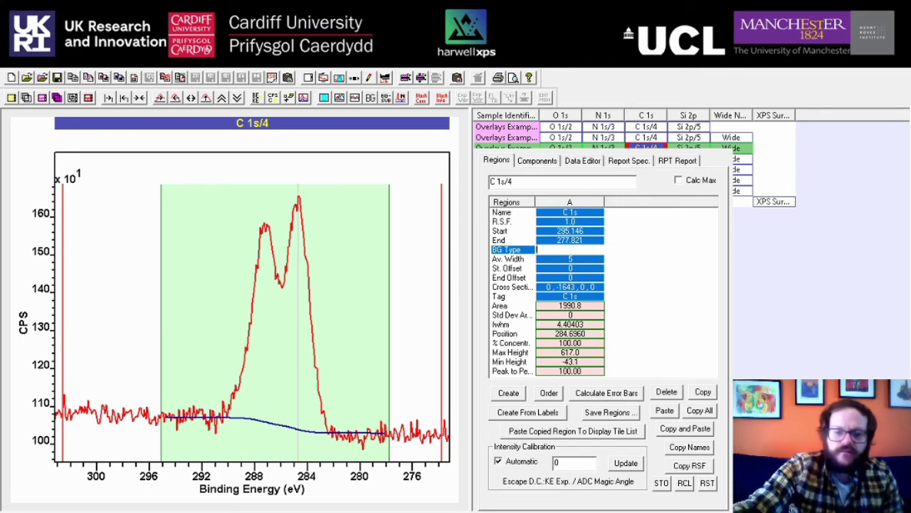
pyautogui.press('Return')
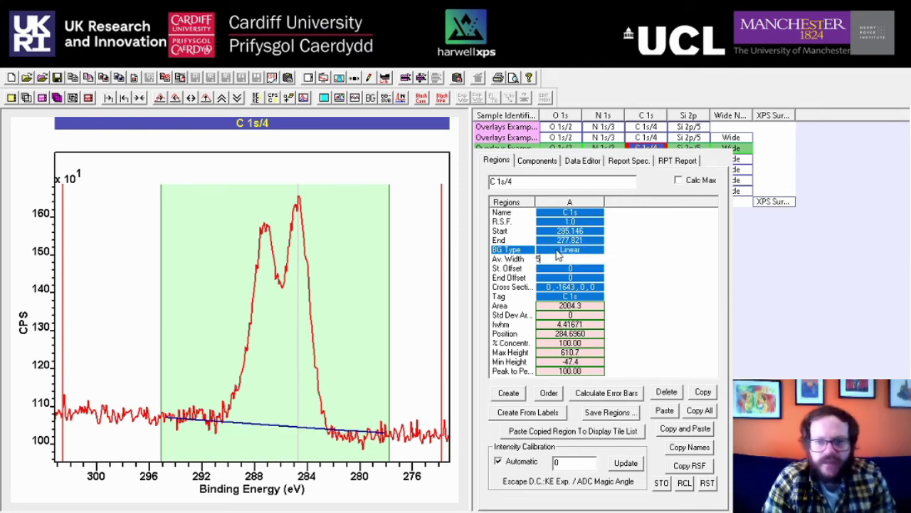
pyautogui.click(556, 250)
pyautogui.write('s')
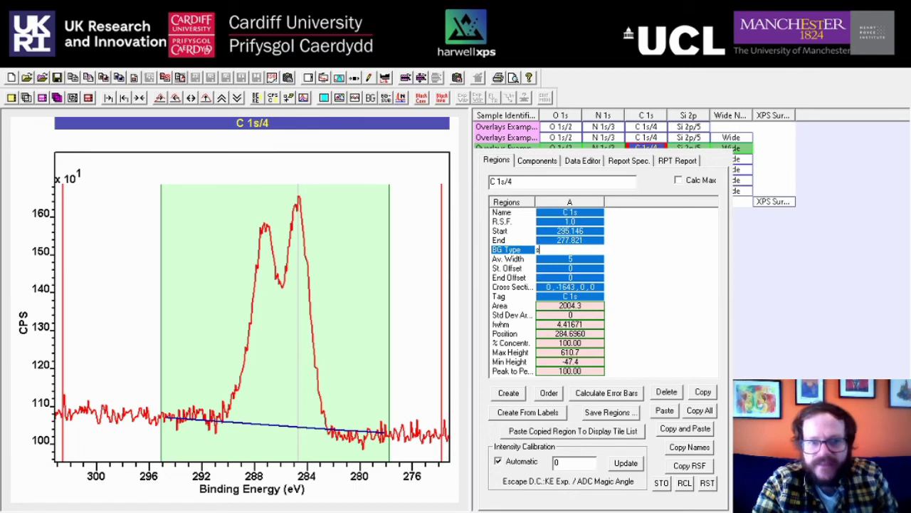
pyautogui.press('Return')
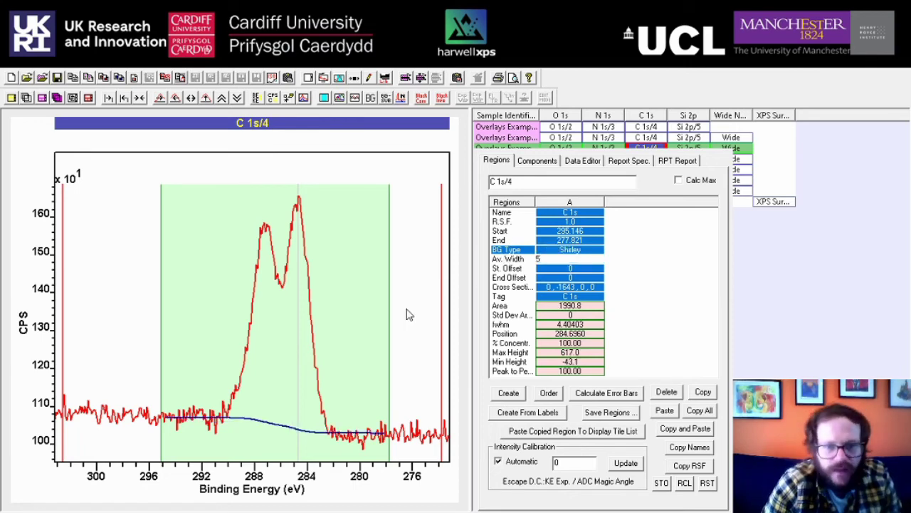
# Move the end of the C 1s region to about 278.9 eV.
pyautogui.moveTo(391, 309); pyautogui.dragTo(378, 313)
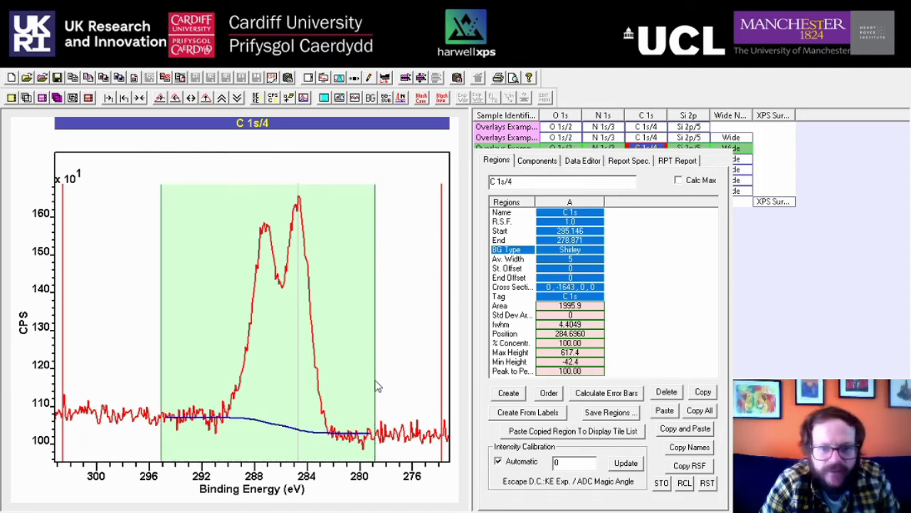
# Create a quantification region on the Si 2p spectrum and narrow it to about 108.7–99.6 eV.
pyautogui.press('Right')
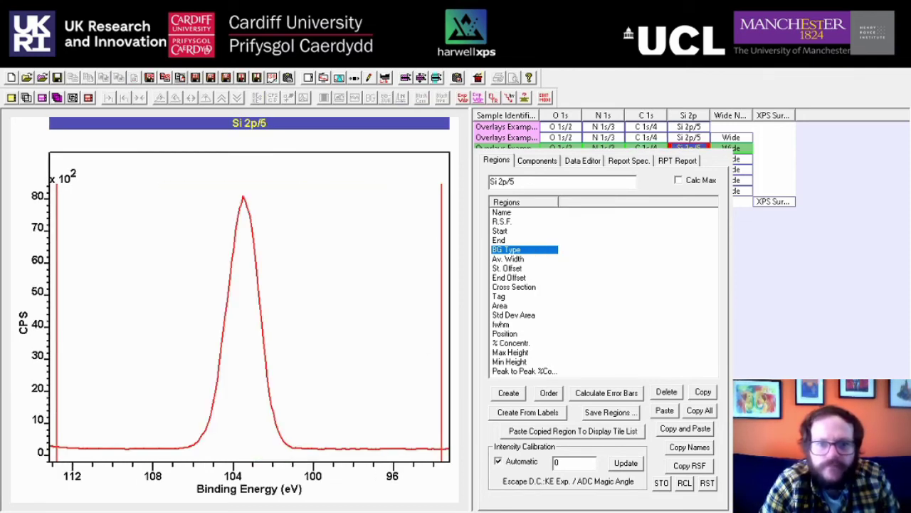
pyautogui.click(509, 394)
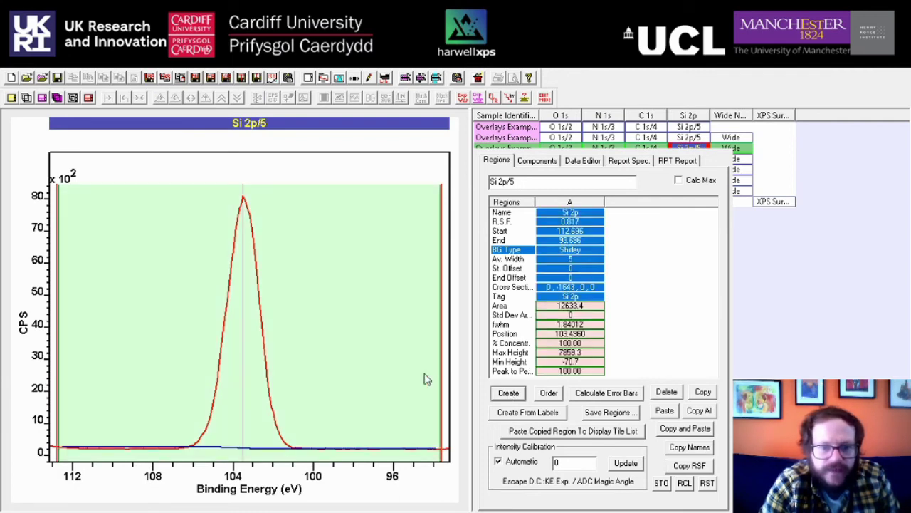
pyautogui.moveTo(440, 377); pyautogui.dragTo(322, 377)
pyautogui.moveTo(69, 353); pyautogui.dragTo(139, 357)
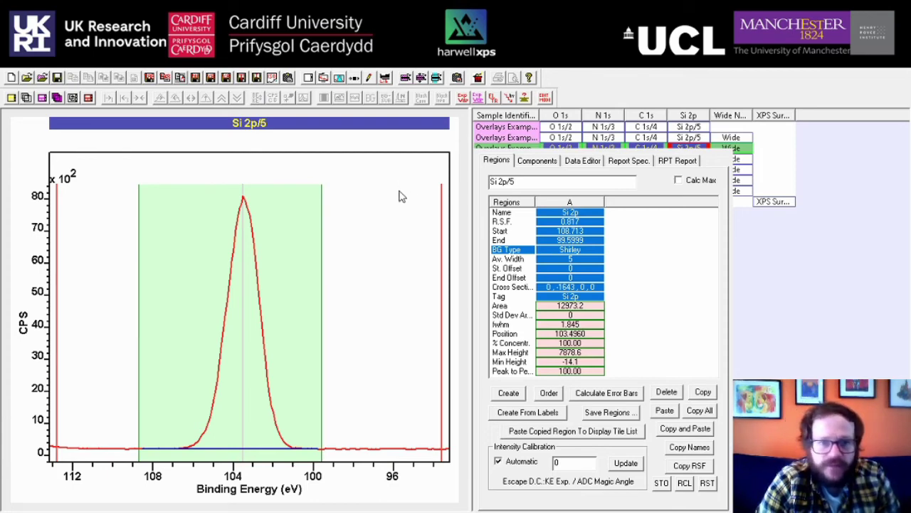
# Annotate the Si 2p plot with a regions quantification table for the selected narrow spectra, excluding area and line shape.
pyautogui.click(369, 78)
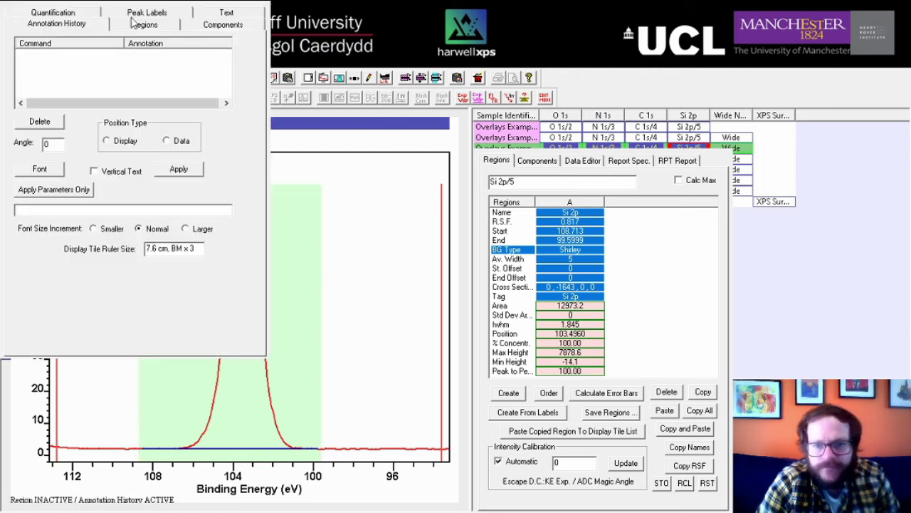
pyautogui.click(55, 16)
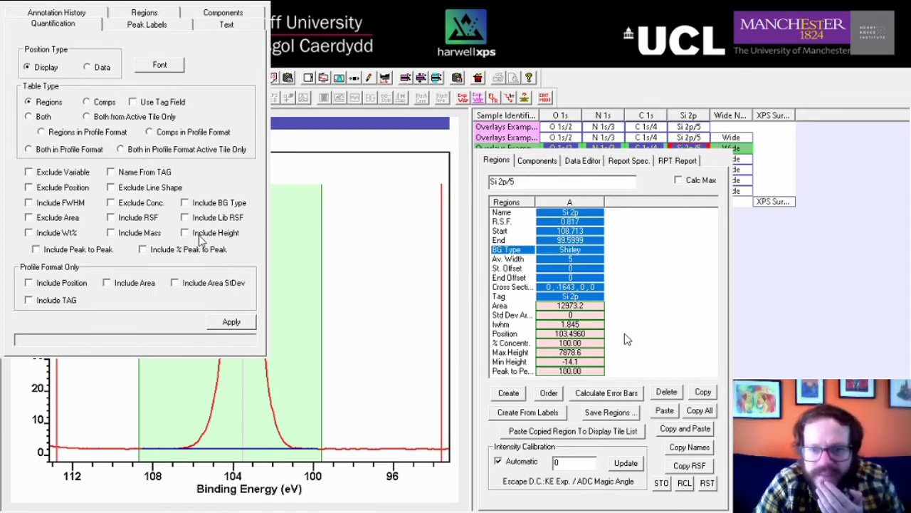
pyautogui.click(65, 220)
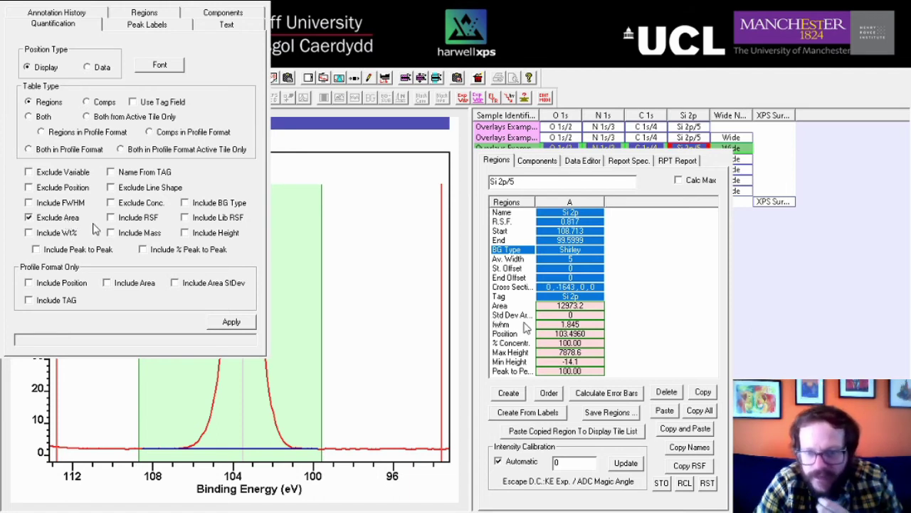
pyautogui.click(146, 191)
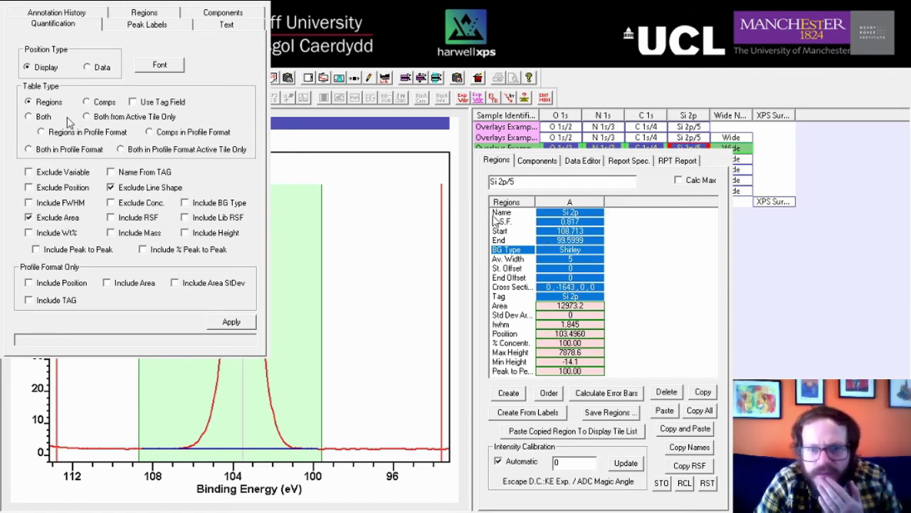
pyautogui.click(229, 323)
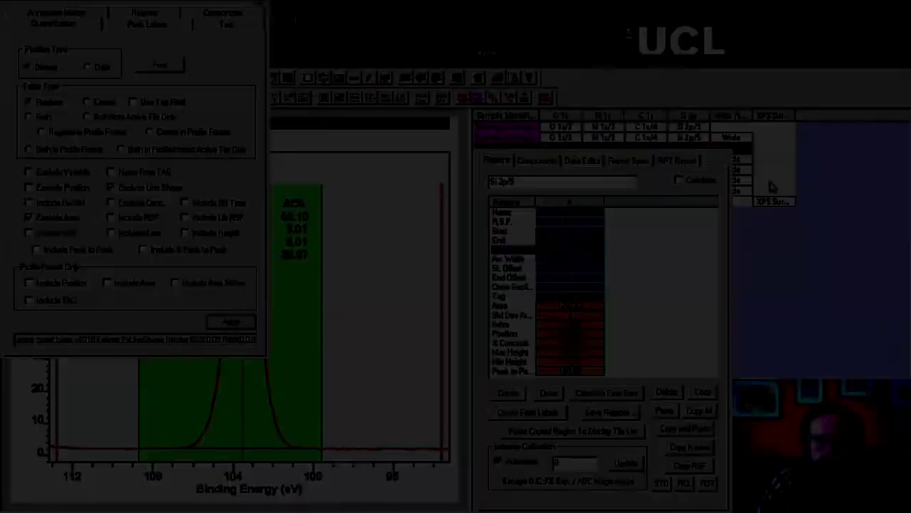
# Create two fitting components on the third sample's C 1s spectrum.
pyautogui.click(648, 148)
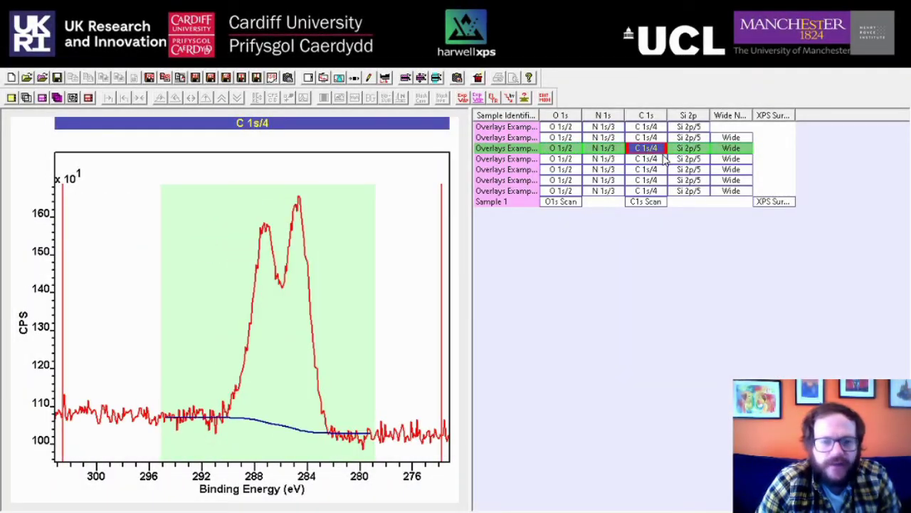
pyautogui.click(339, 78)
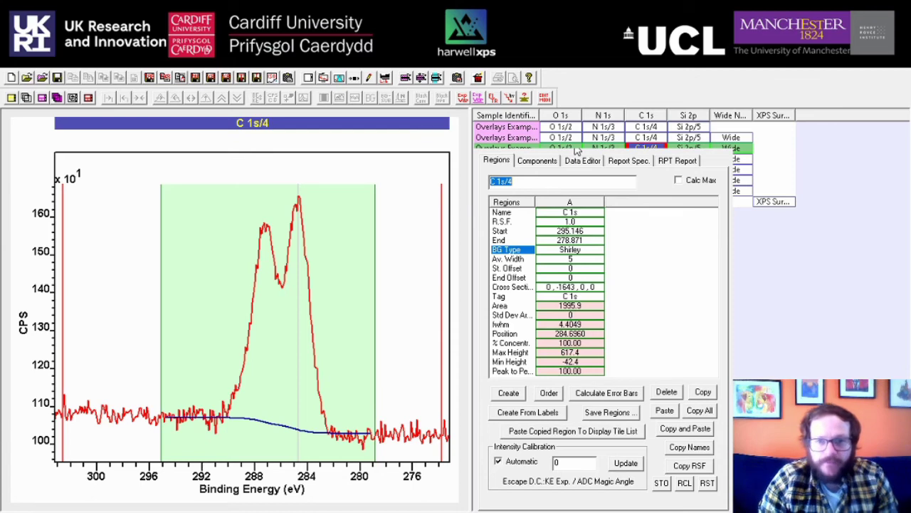
pyautogui.click(538, 161)
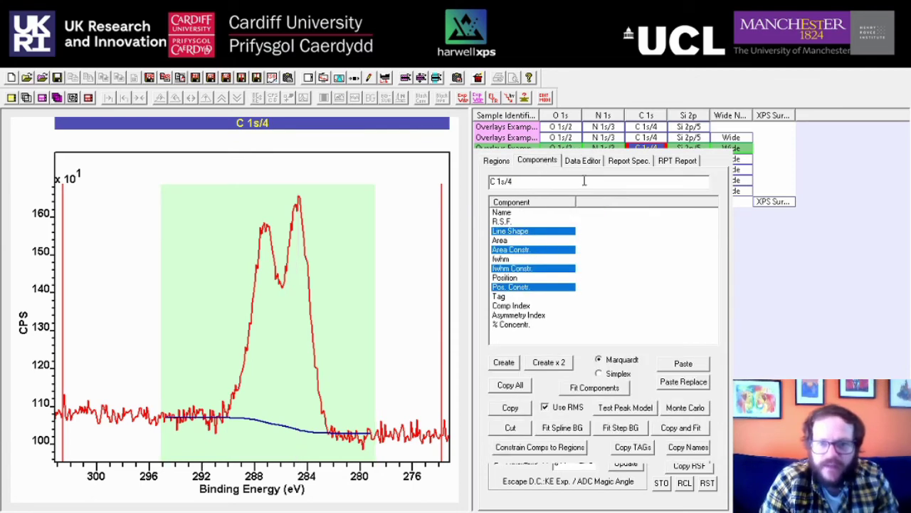
pyautogui.click(504, 363)
pyautogui.click(504, 363)
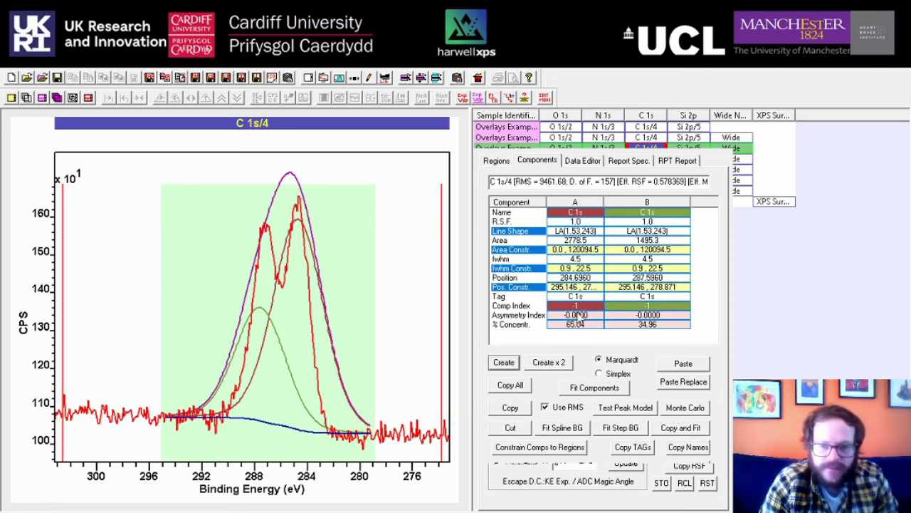
# Fit the two components to the C 1s spectrum and name the lower-binding-energy component CC/CH.
pyautogui.click(595, 388)
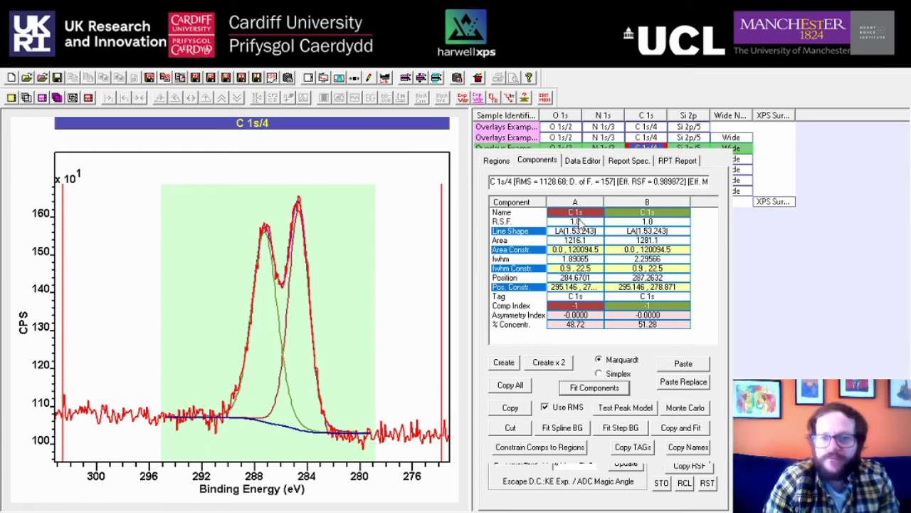
pyautogui.click(578, 213)
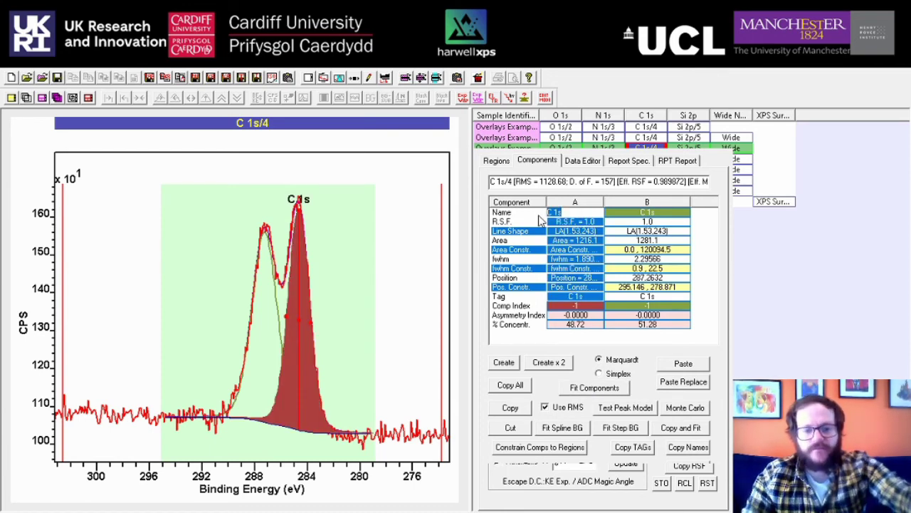
pyautogui.write('CC/CH')
pyautogui.press('Return')
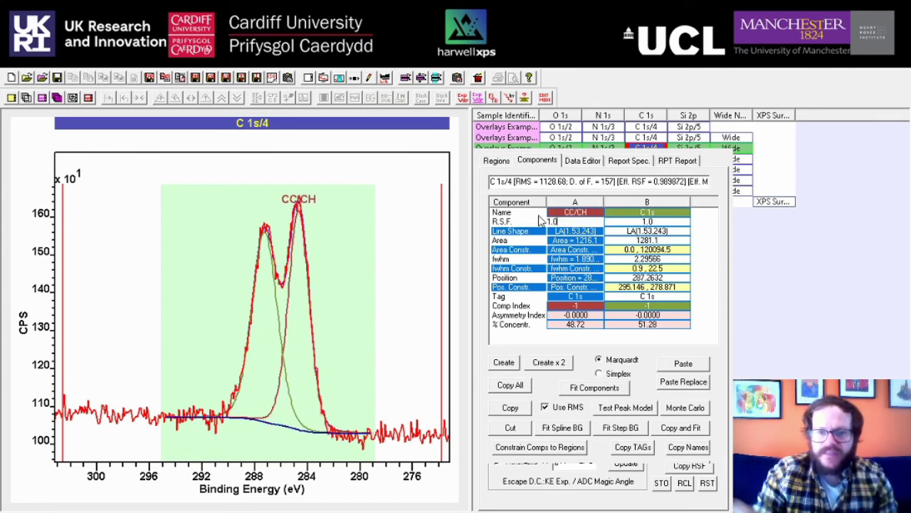
# Name the higher-binding-energy C 1s component C=O and refit the components.
pyautogui.click(648, 212)
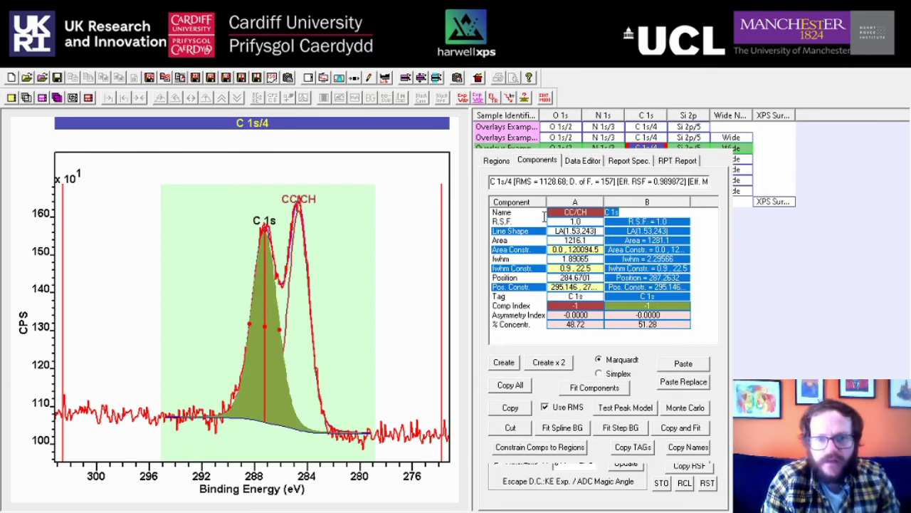
pyautogui.click(638, 286)
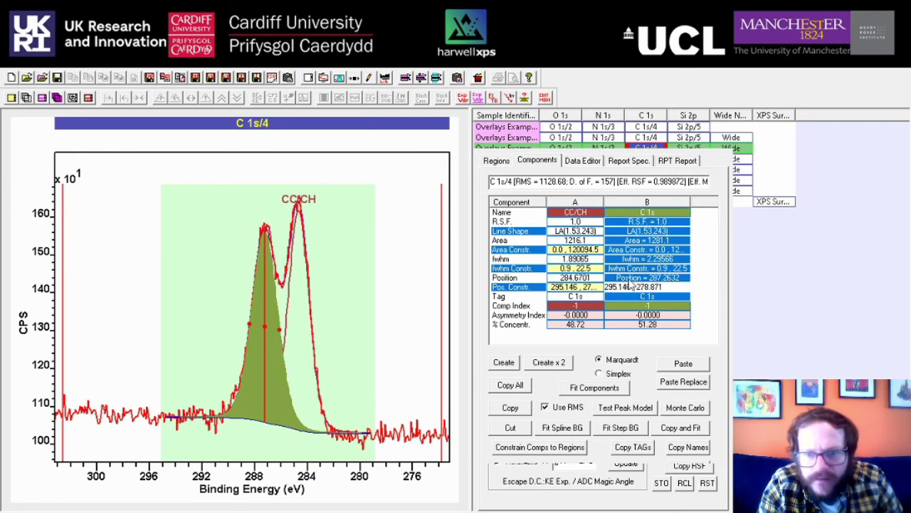
pyautogui.click(631, 277)
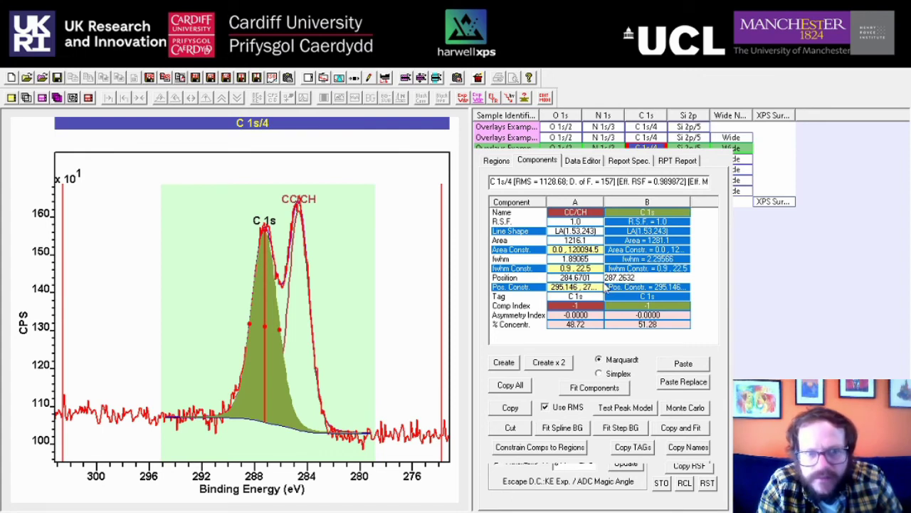
pyautogui.click(634, 212)
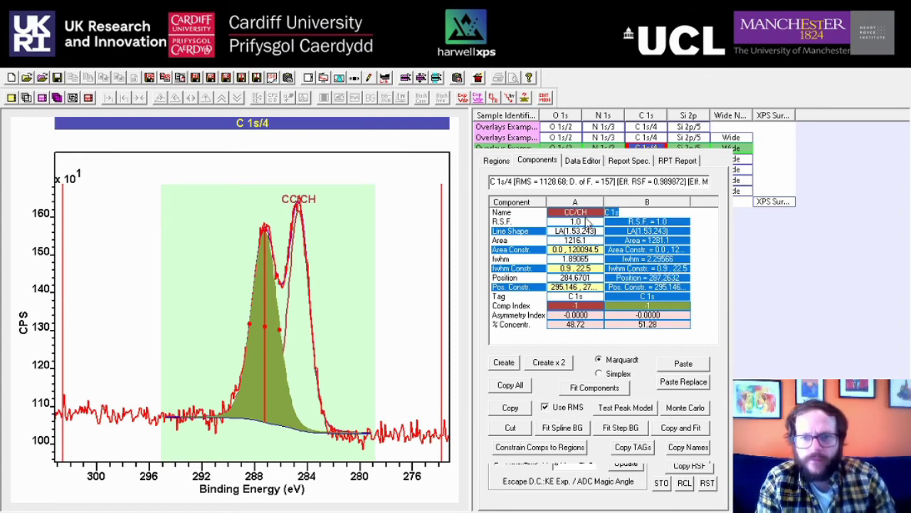
pyautogui.write('C=0')
pyautogui.press('Return')
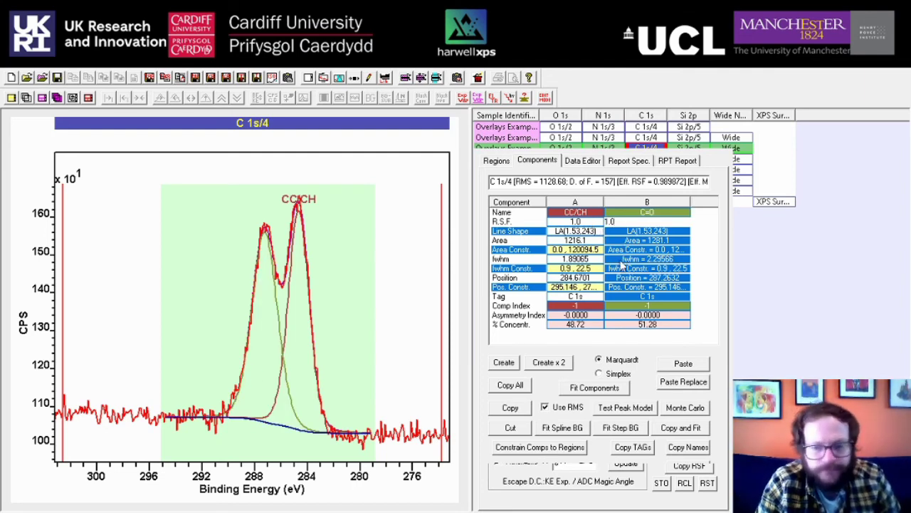
pyautogui.click(584, 393)
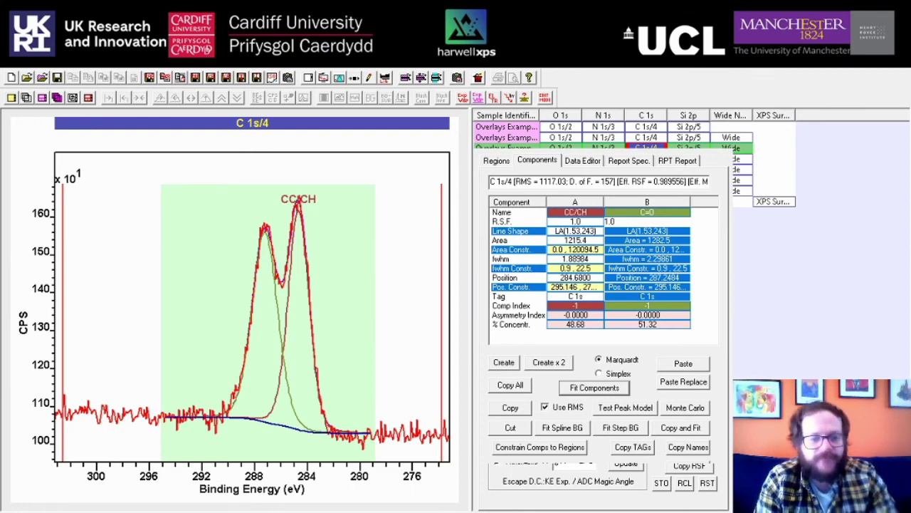
# Generate a standard regions report for the third sample's O 1s to Si 2p spectra using RegionQuantTable.txt, and close the report.
pyautogui.click(688, 147)
pyautogui.moveTo(688, 147); pyautogui.dragTo(560, 148)
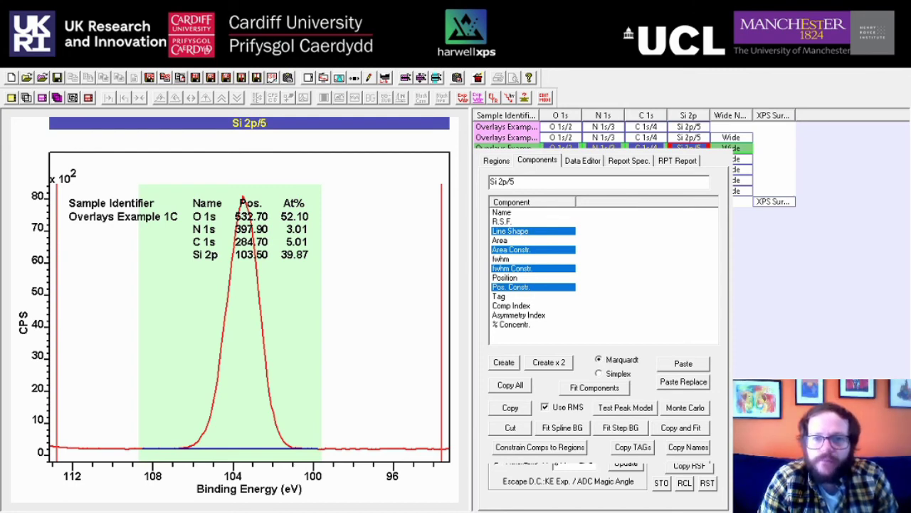
pyautogui.click(632, 163)
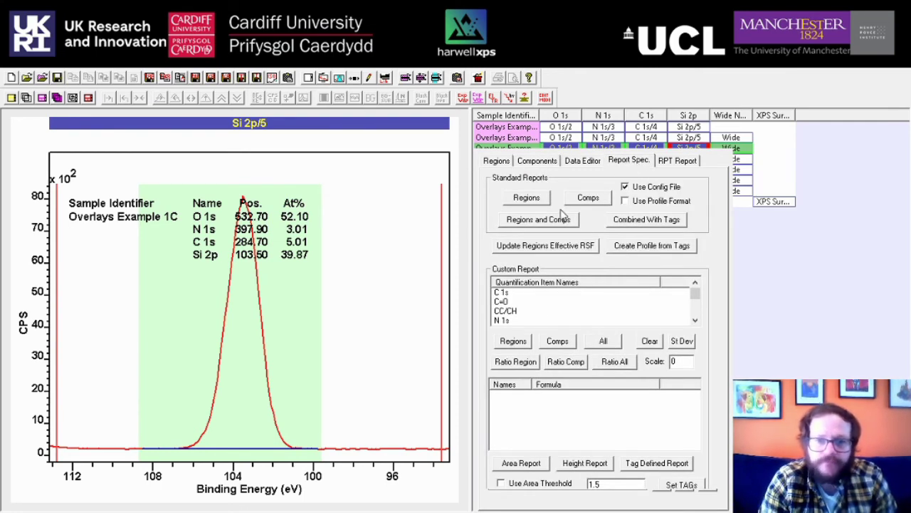
pyautogui.click(526, 201)
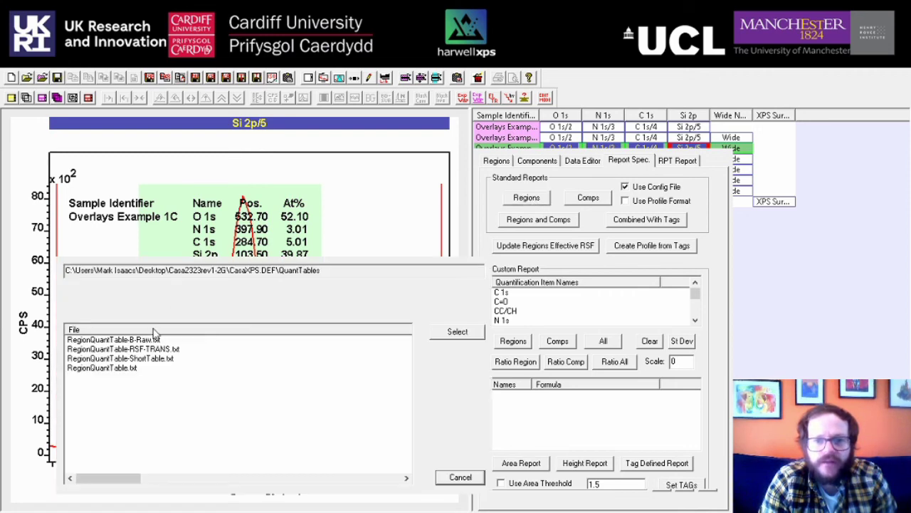
pyautogui.click(130, 369)
pyautogui.click(457, 332)
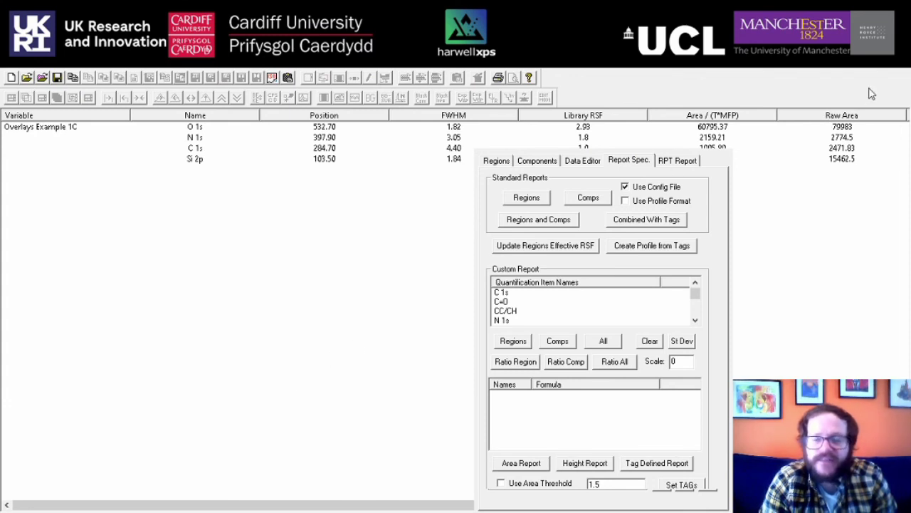
pyautogui.click(903, 71)
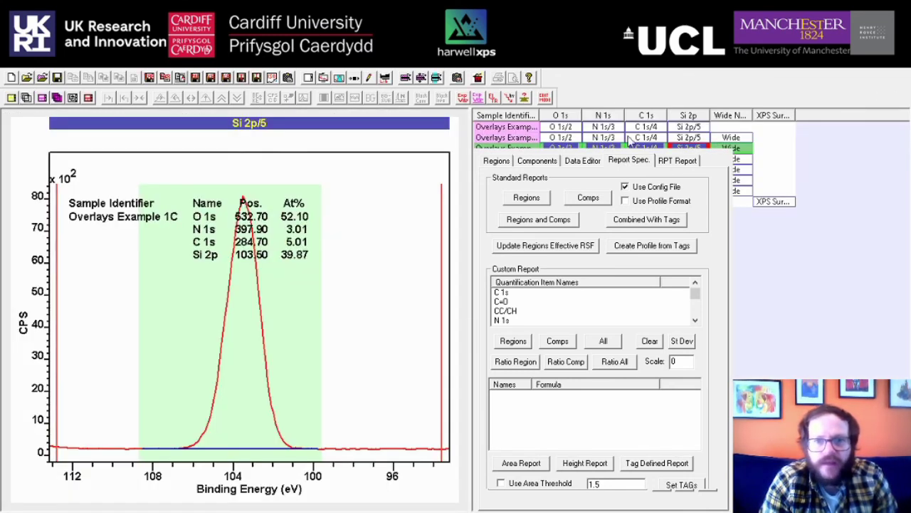